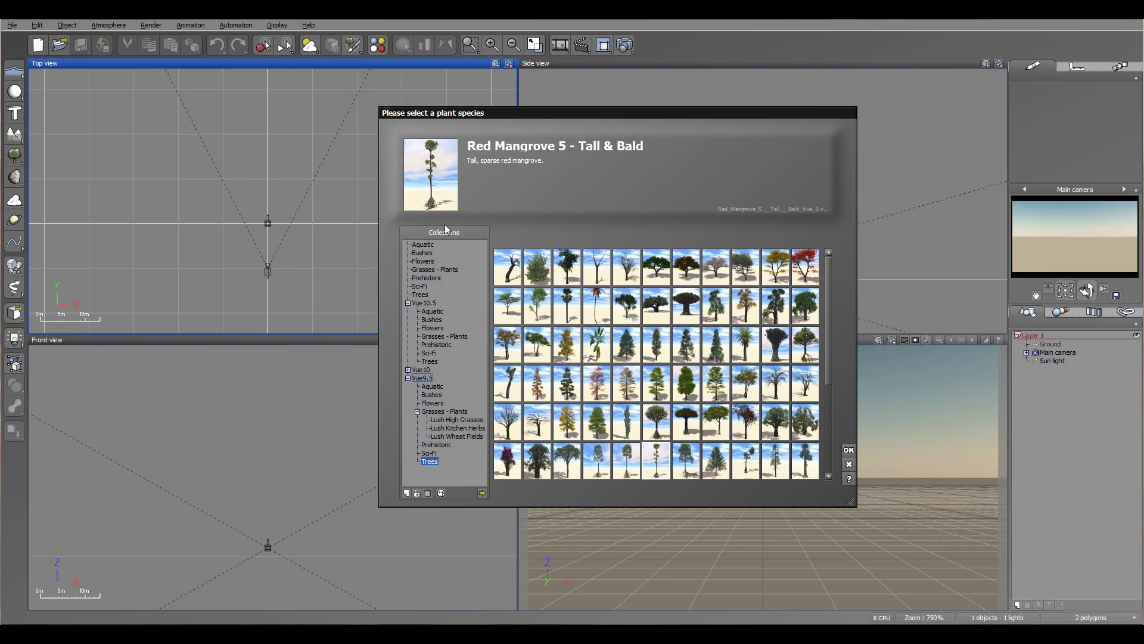
Step: Browse the Vue9.5 Aquatic, Bushes and Grasses - Plants collections, temporarily including the additional catalog species
click(433, 388)
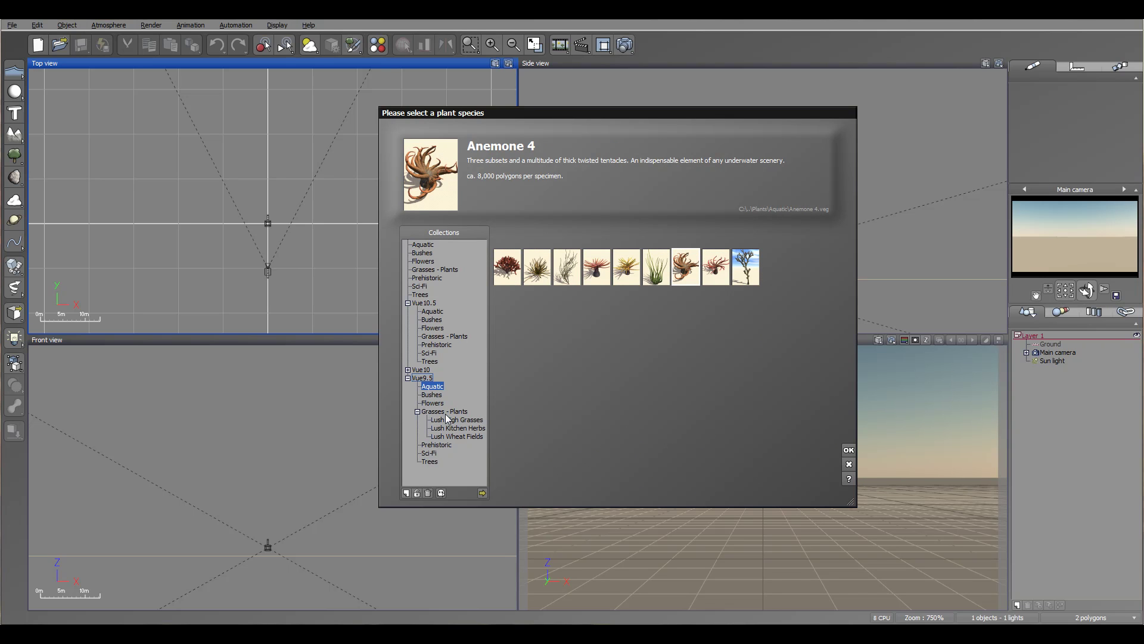
click(444, 493)
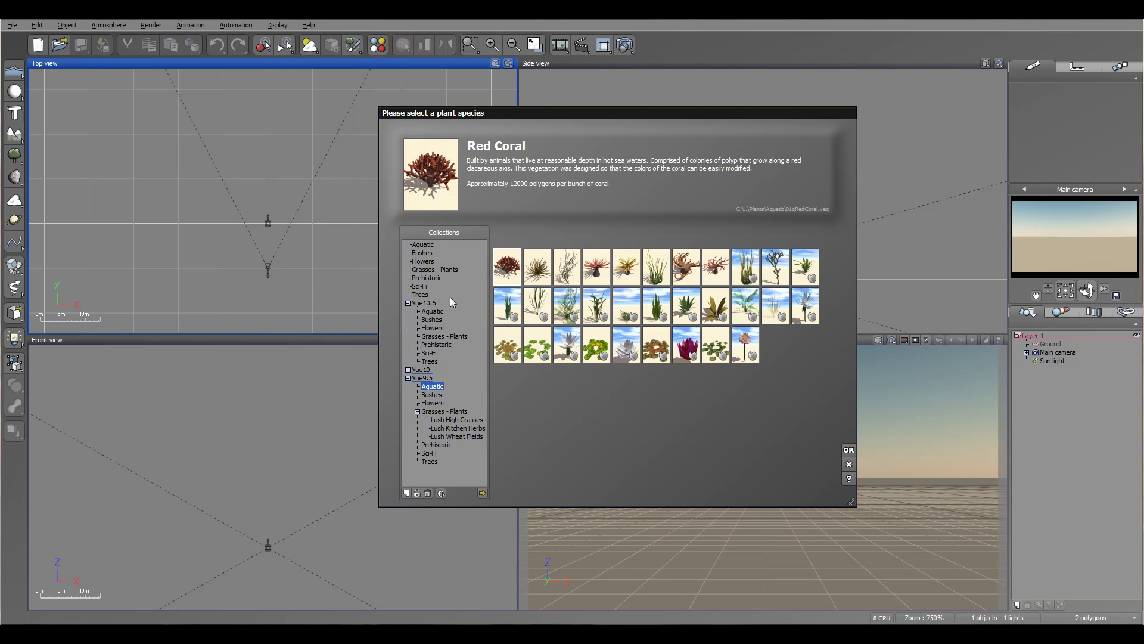
click(431, 394)
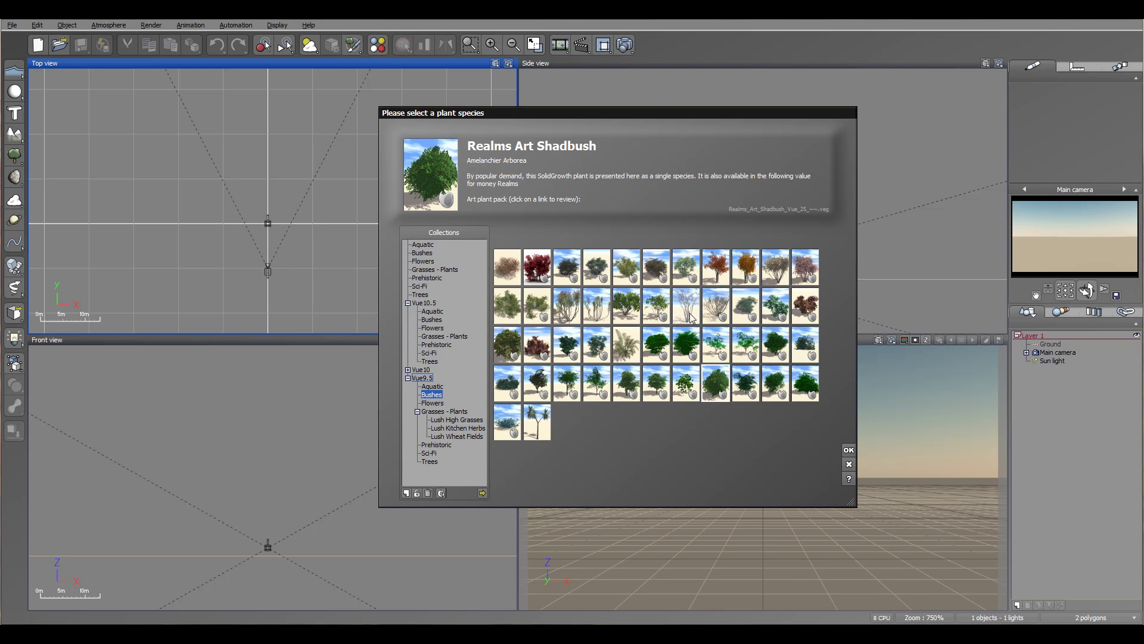
click(448, 411)
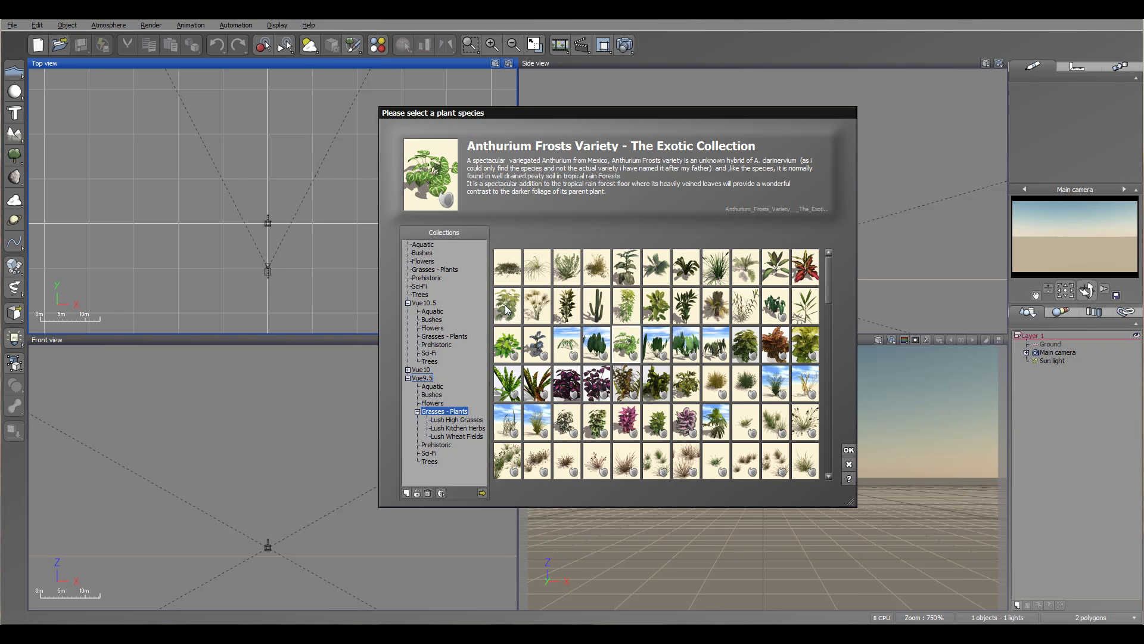
drag(1021, 270, 1143, 311)
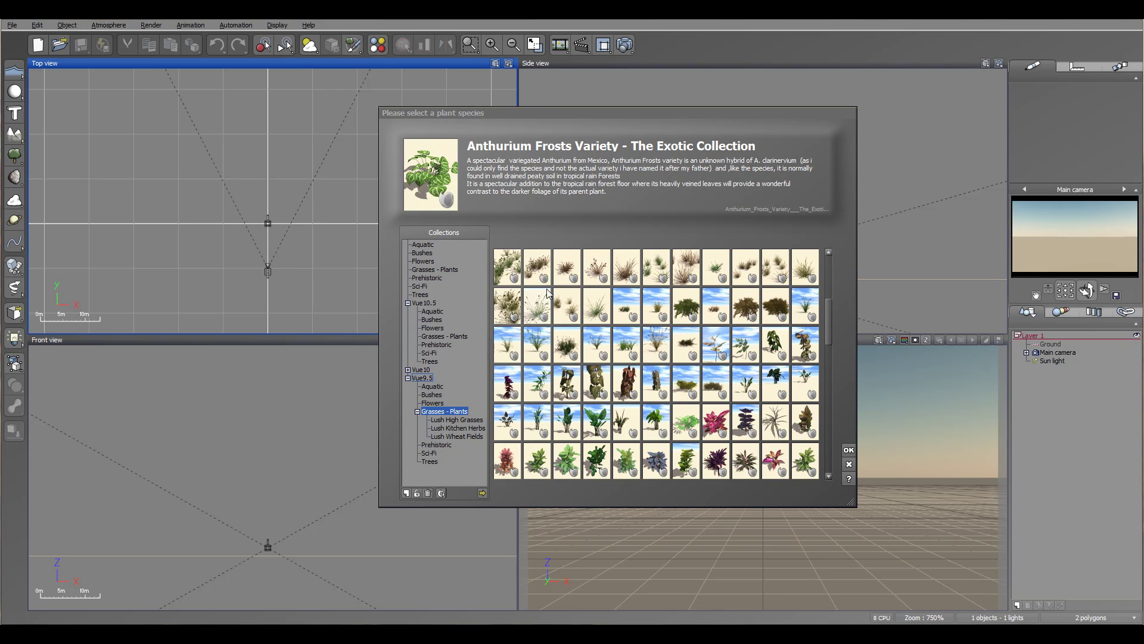
drag(826, 328, 833, 266)
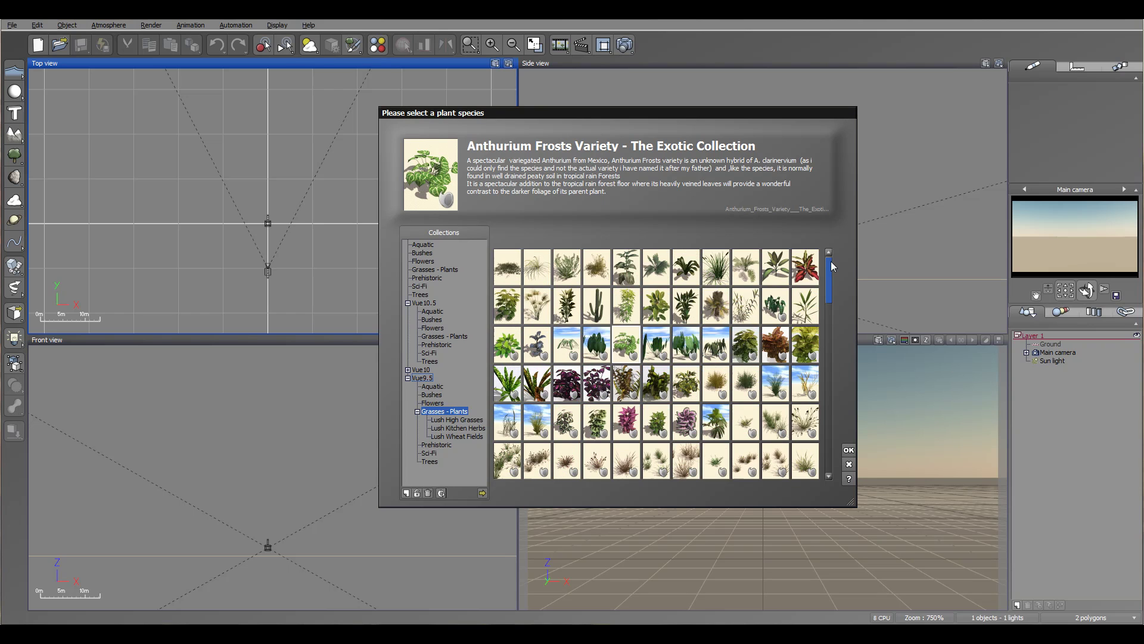
click(444, 493)
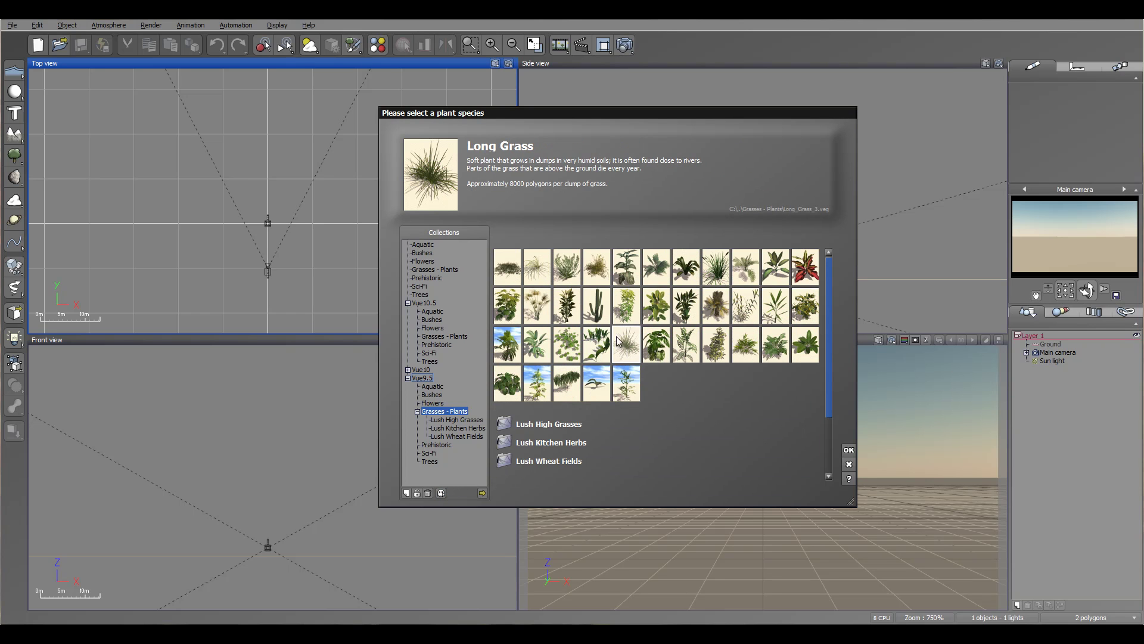
mouse_move(563, 106)
mouse_down()
mouse_move(608, 120)
mouse_move(574, 126)
mouse_up()
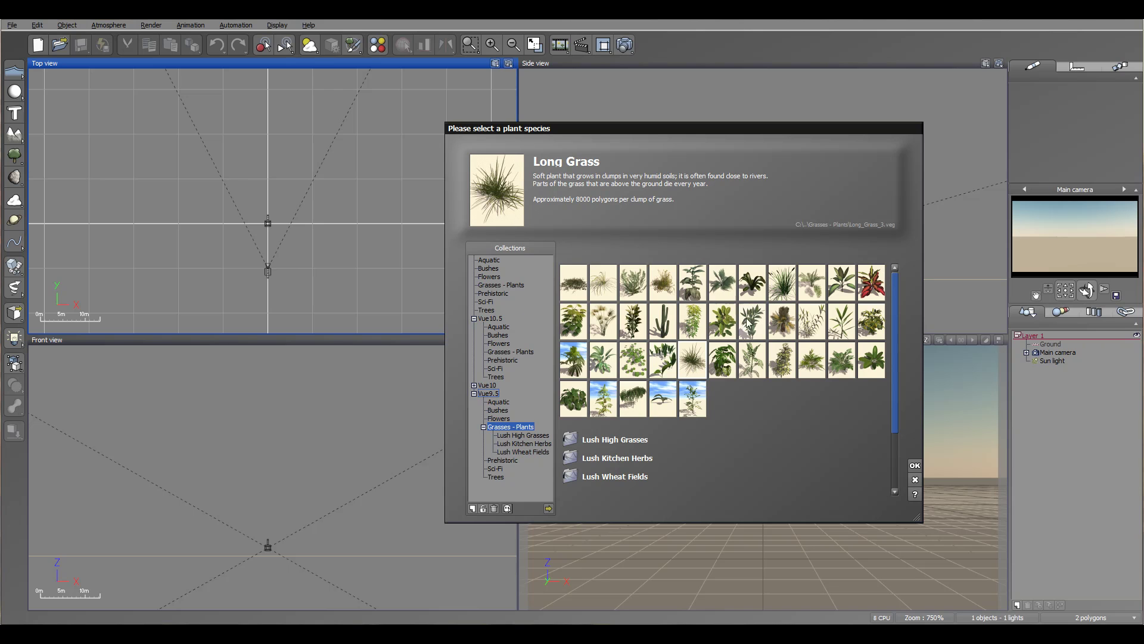
drag(637, 124, 588, 116)
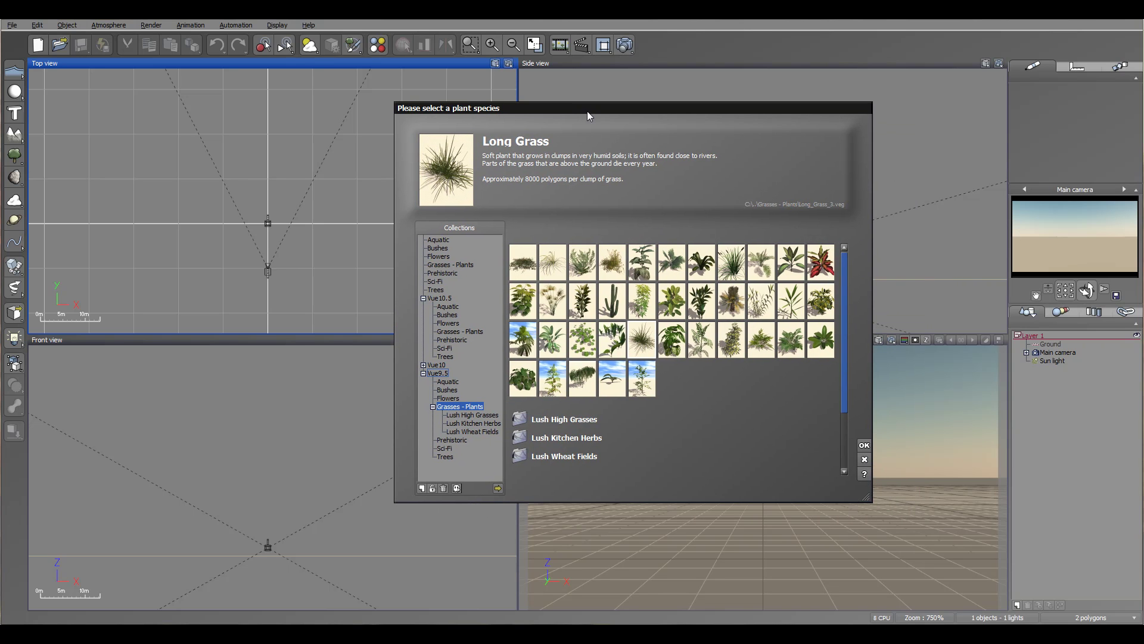
Step: Add a Rural Maple Tree from the main Trees collection to the scene
click(436, 290)
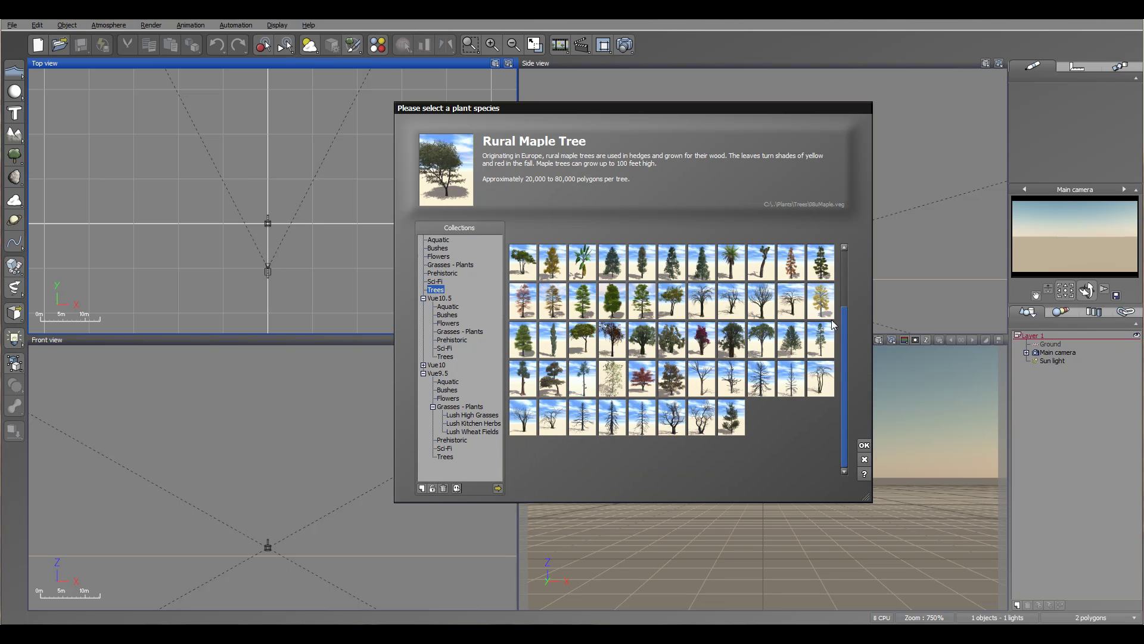
drag(844, 358, 846, 267)
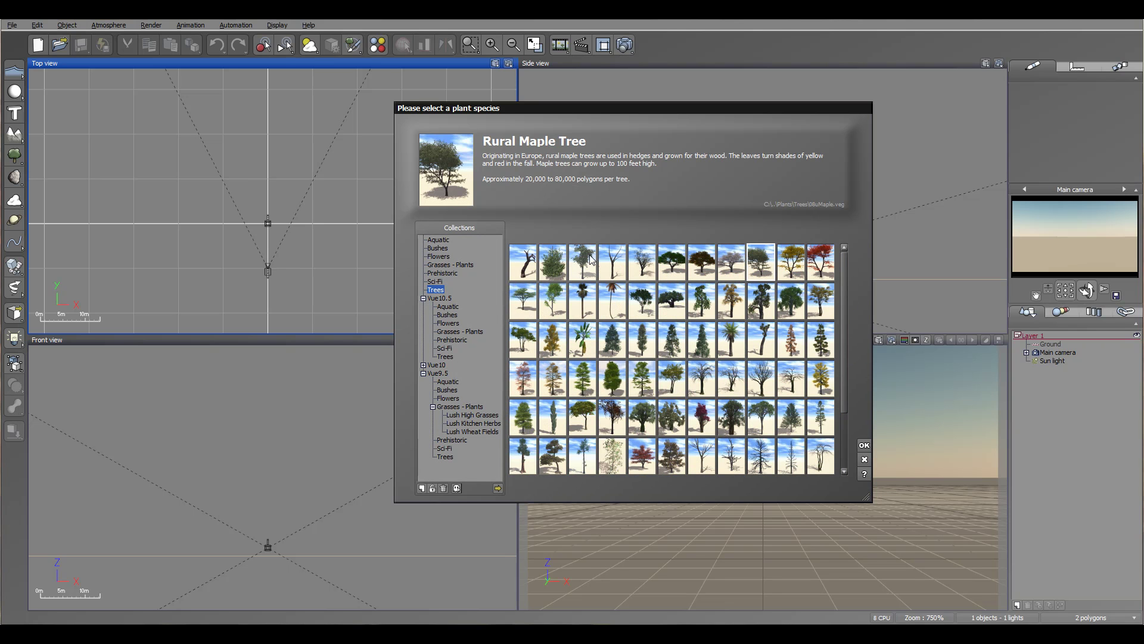
click(586, 266)
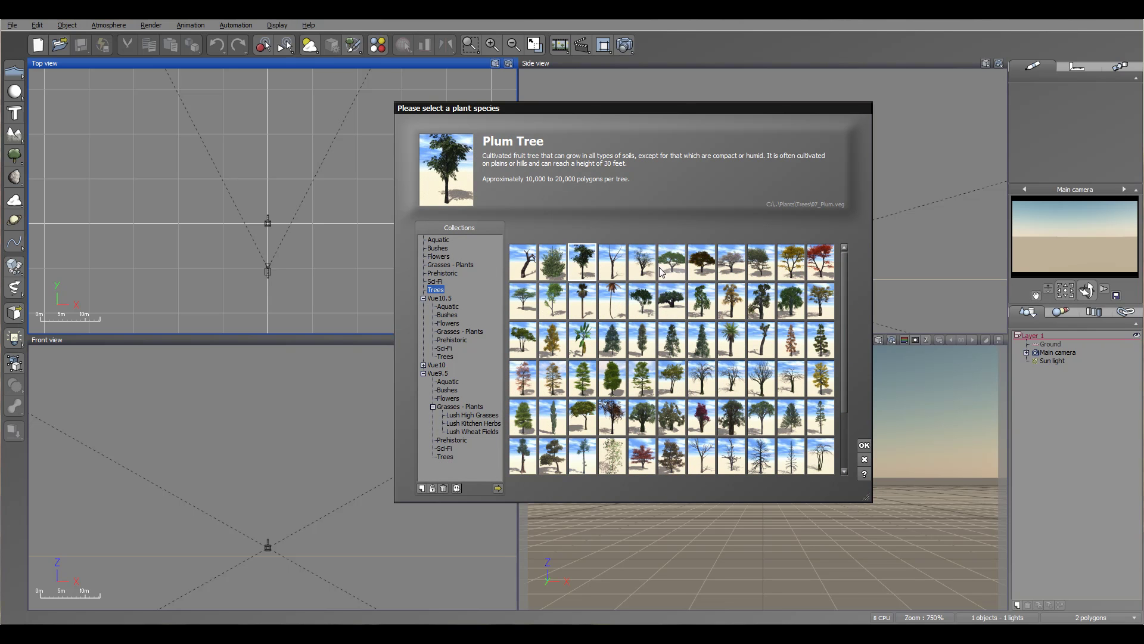
click(761, 262)
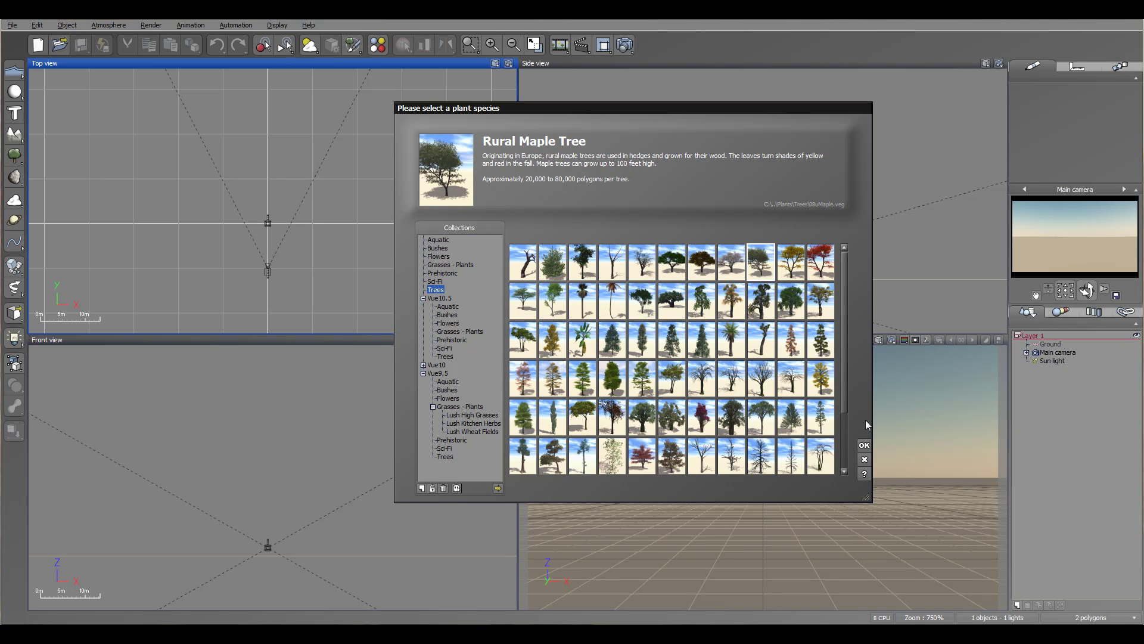
click(864, 446)
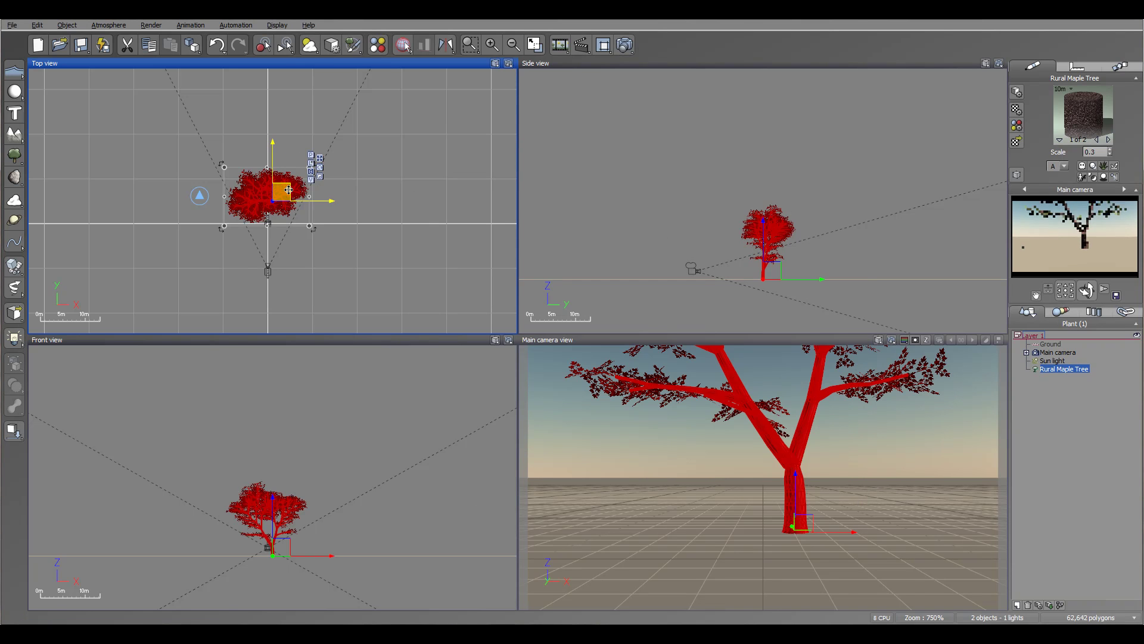
Step: Move the maple tree farther from the camera, then pull the main camera back to frame the whole tree
right_drag(320, 212, 386, 259)
drag(348, 238, 351, 183)
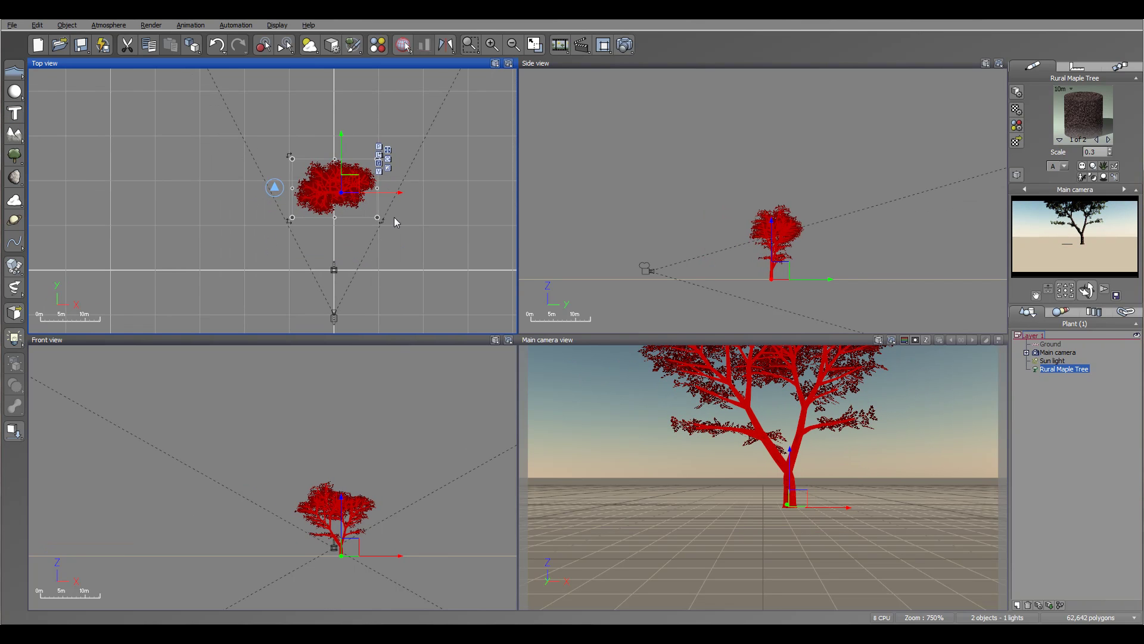
right_drag(720, 193, 723, 164)
drag(624, 199, 712, 276)
drag(666, 239, 623, 210)
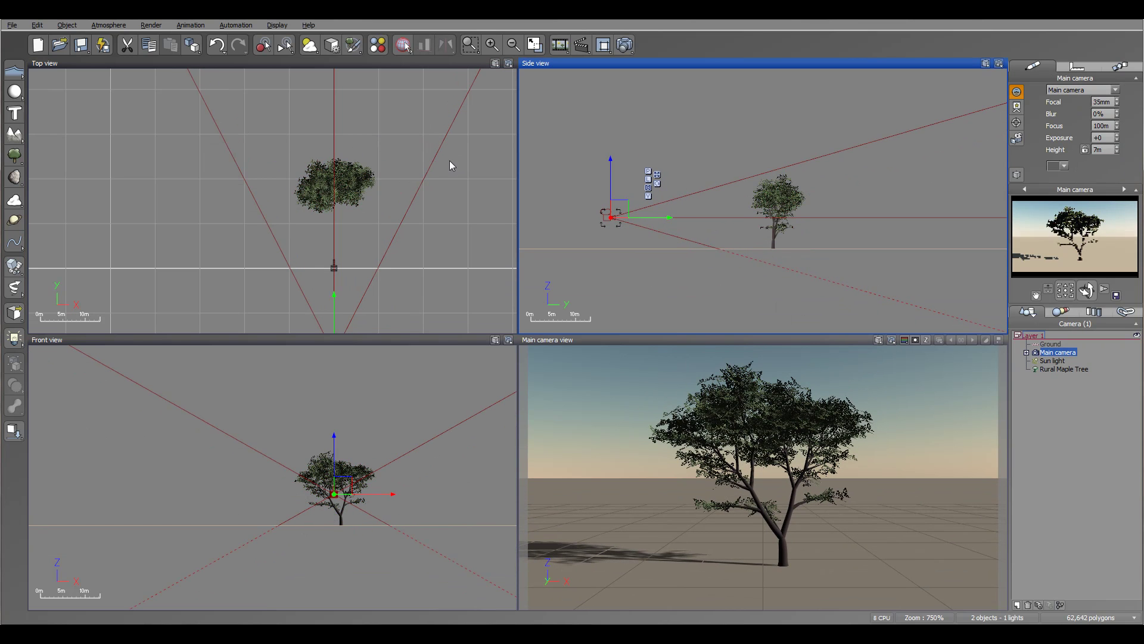
Step: Add a second Rural Maple Tree and place it behind and to the left of the first tree
click(13, 156)
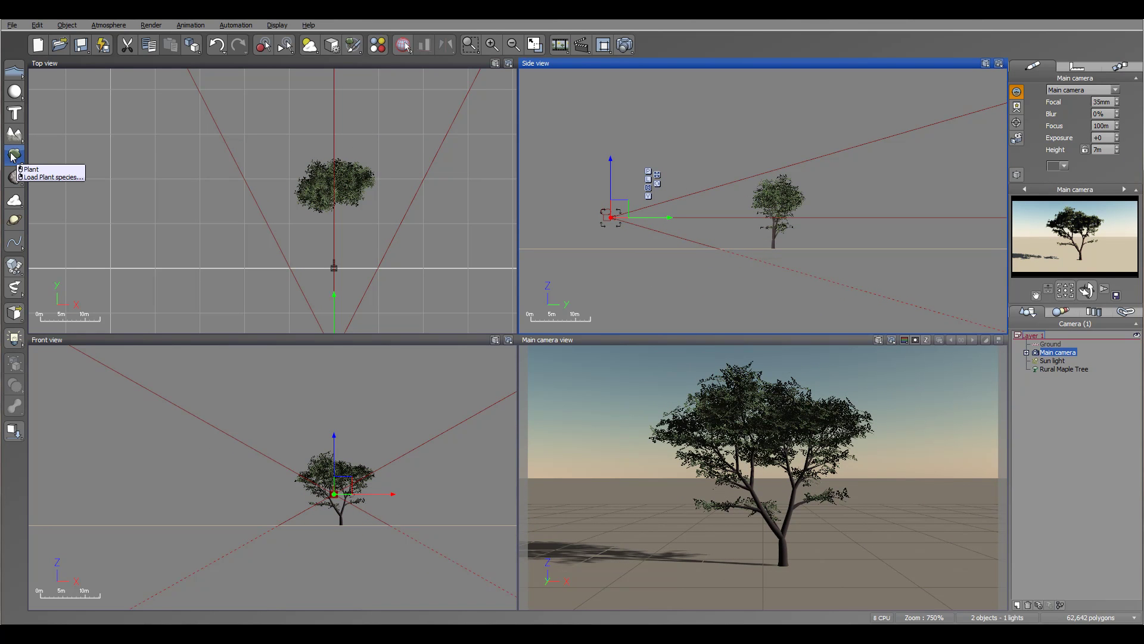
click(30, 170)
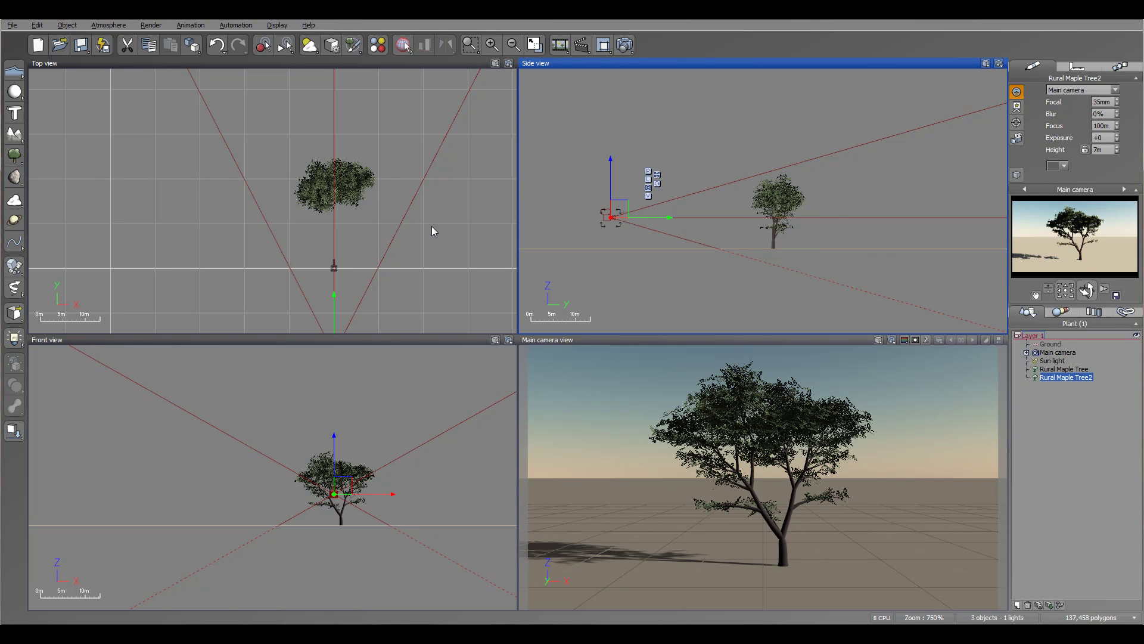
drag(276, 162, 271, 116)
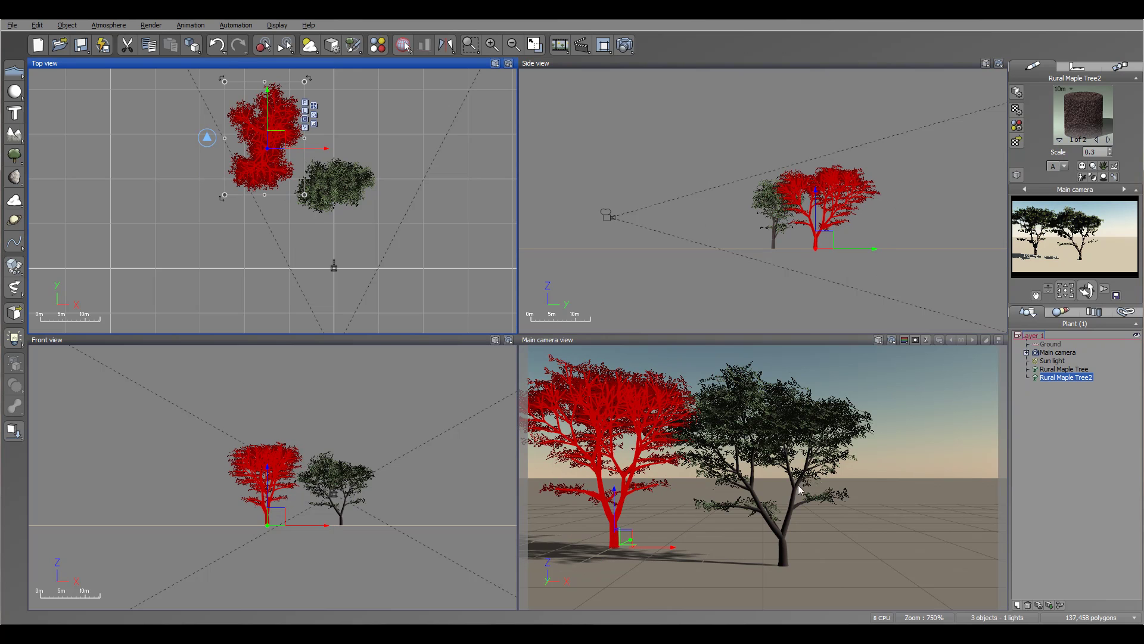
right_drag(355, 217, 341, 268)
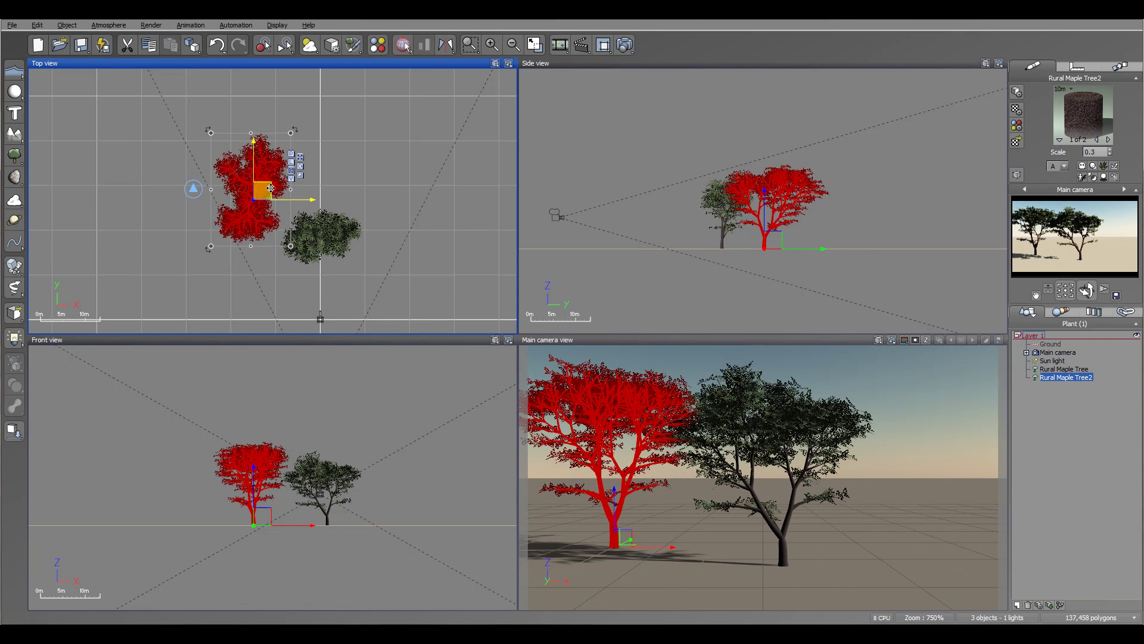
drag(267, 186, 267, 168)
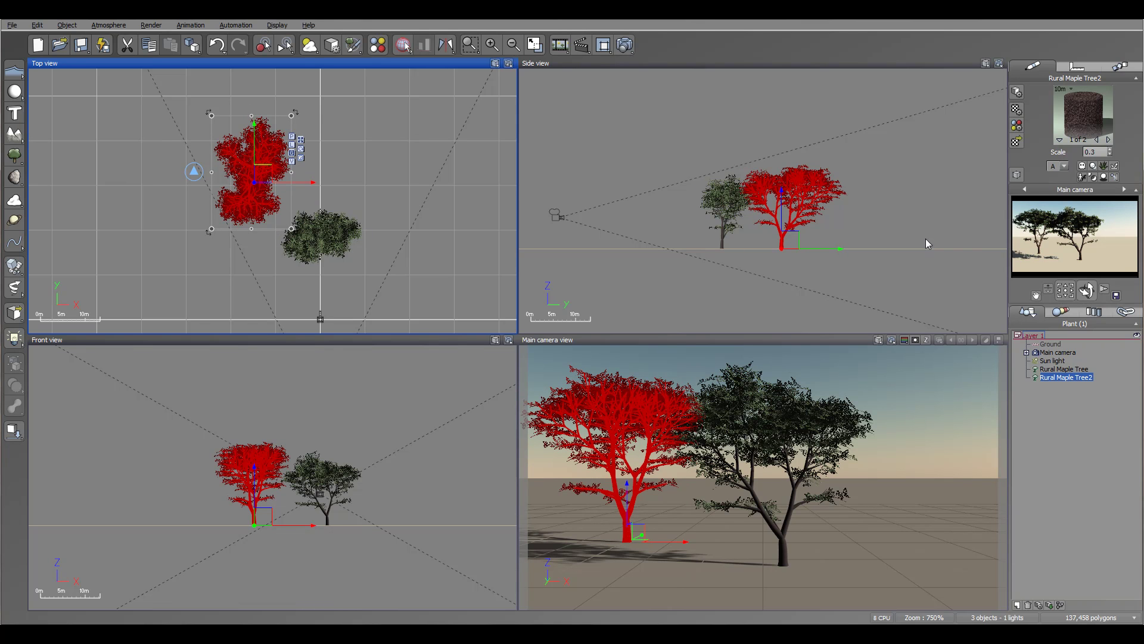
Step: Add two more Rural Maple Trees, staggered into the distance to the right of the first tree
click(14, 156)
drag(275, 192, 405, 177)
click(14, 156)
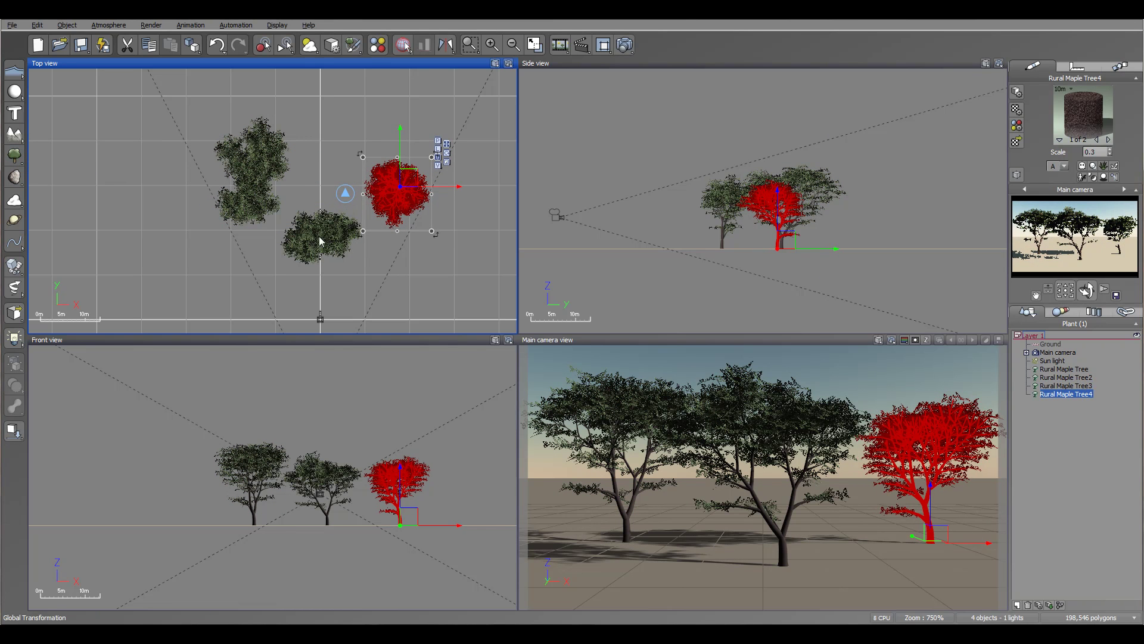
drag(274, 189, 477, 117)
Step: Add one Rural Maple Tree at the front left of the group and another at the back between the existing trees
click(15, 156)
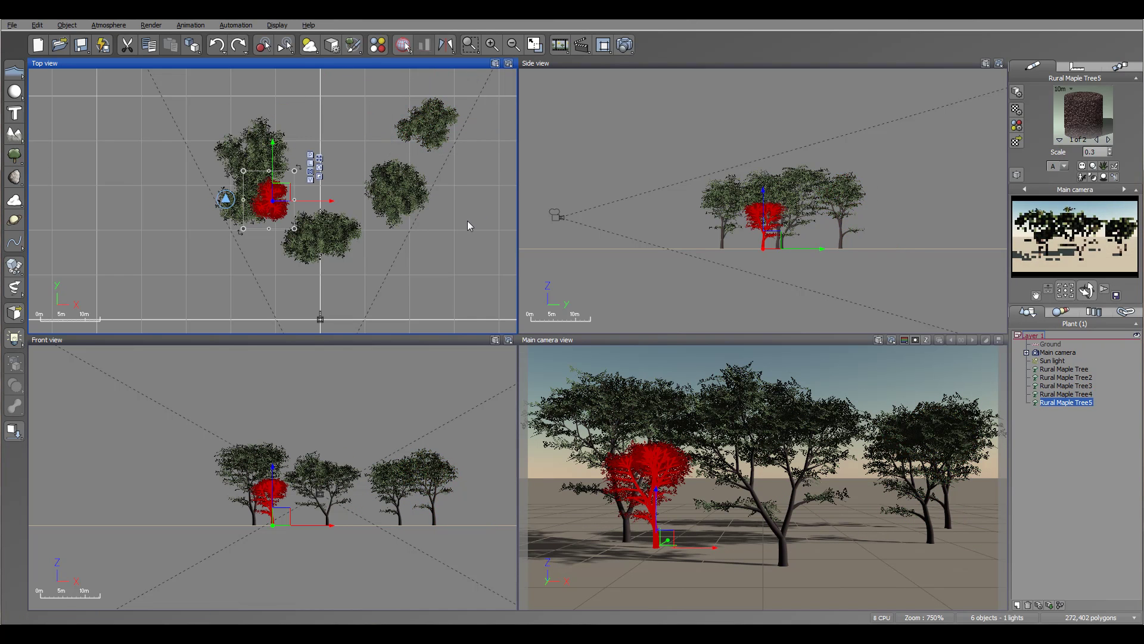
drag(280, 191, 265, 248)
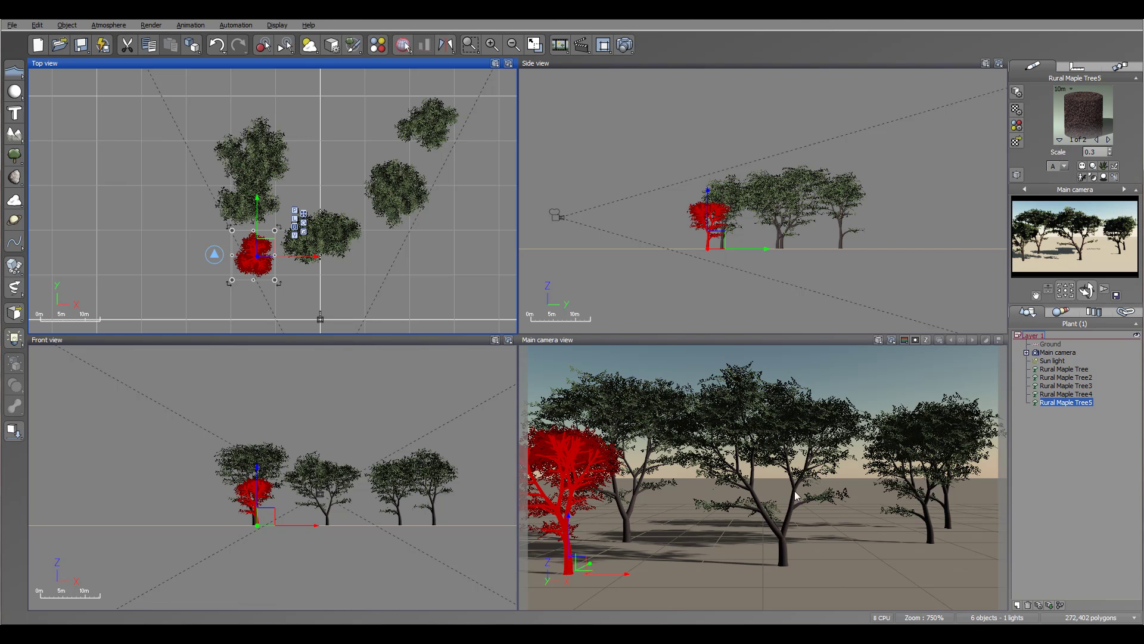
click(14, 155)
drag(276, 187, 349, 124)
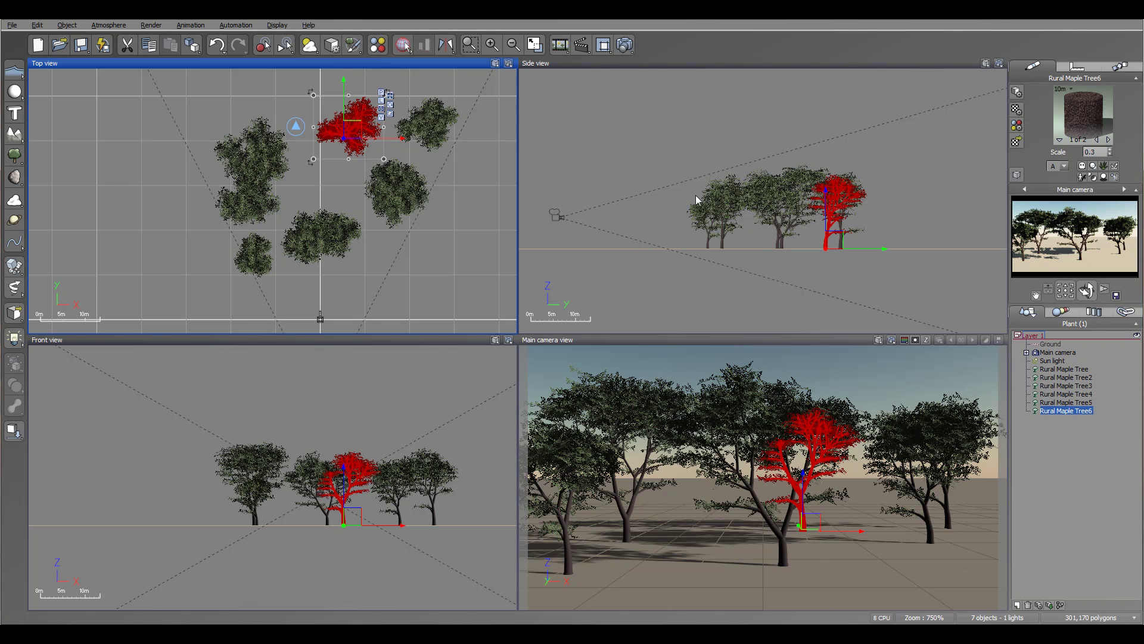
Step: Delete the five additional maple trees, Rural Maple Tree2 through Rural Maple Tree6, keeping only the original tree
right_drag(410, 151, 419, 200)
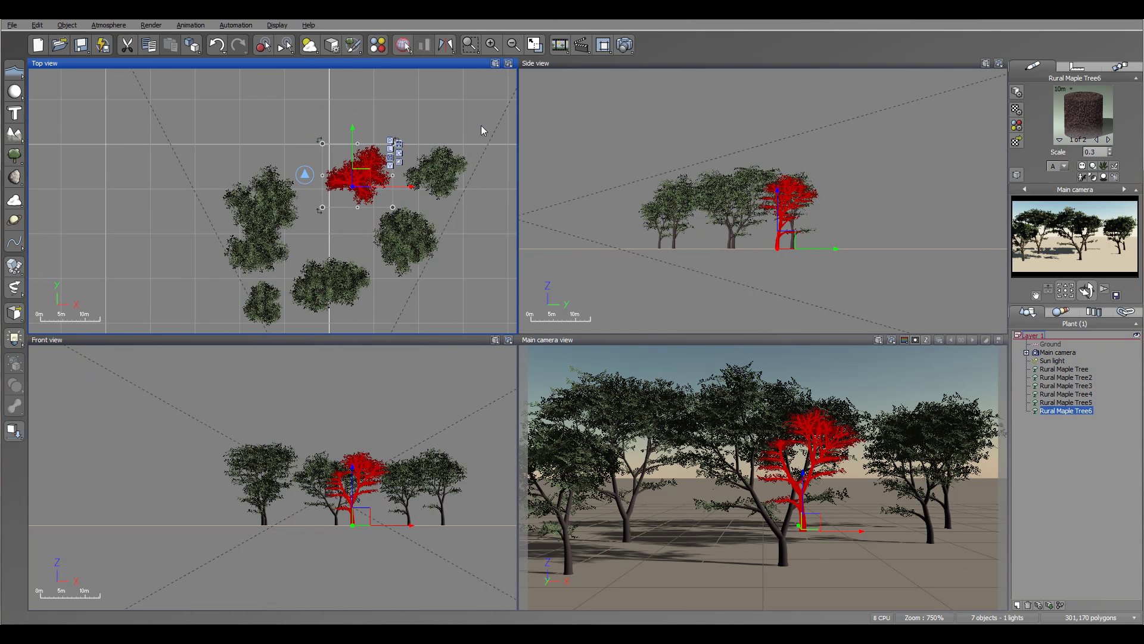
right_drag(463, 213, 465, 131)
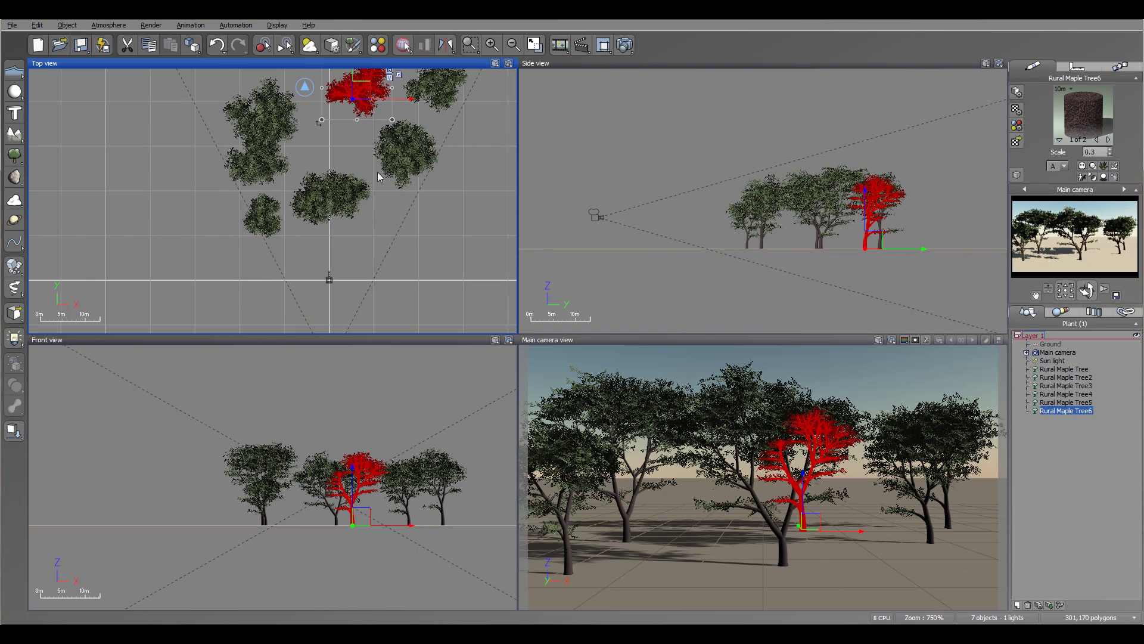
click(335, 190)
right_drag(450, 195, 429, 236)
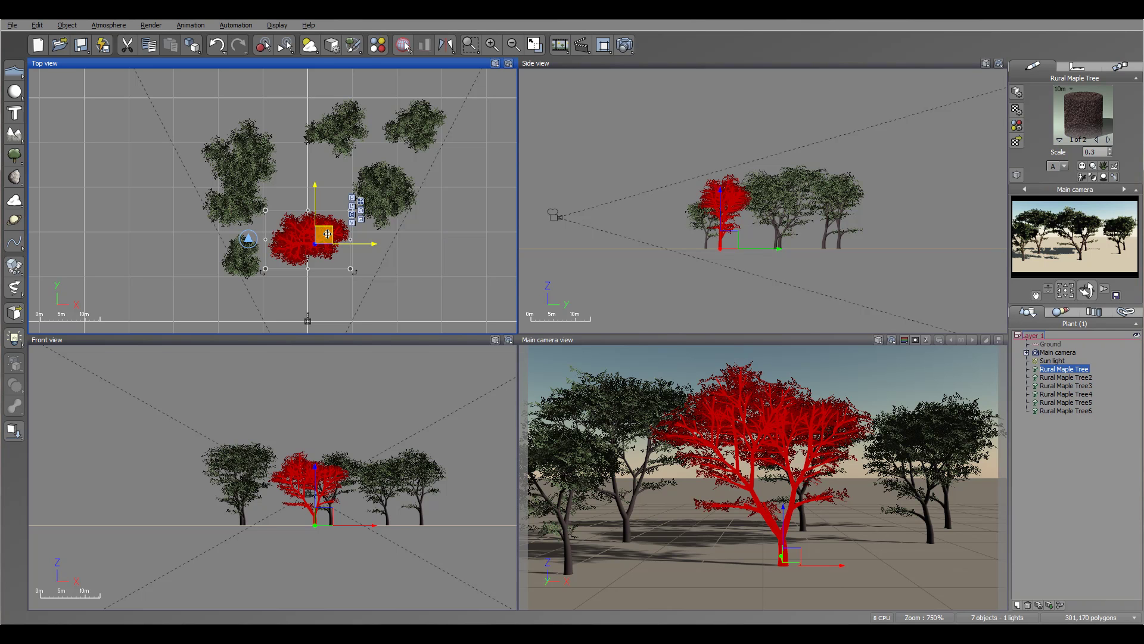
click(1050, 378)
shift+click(1060, 410)
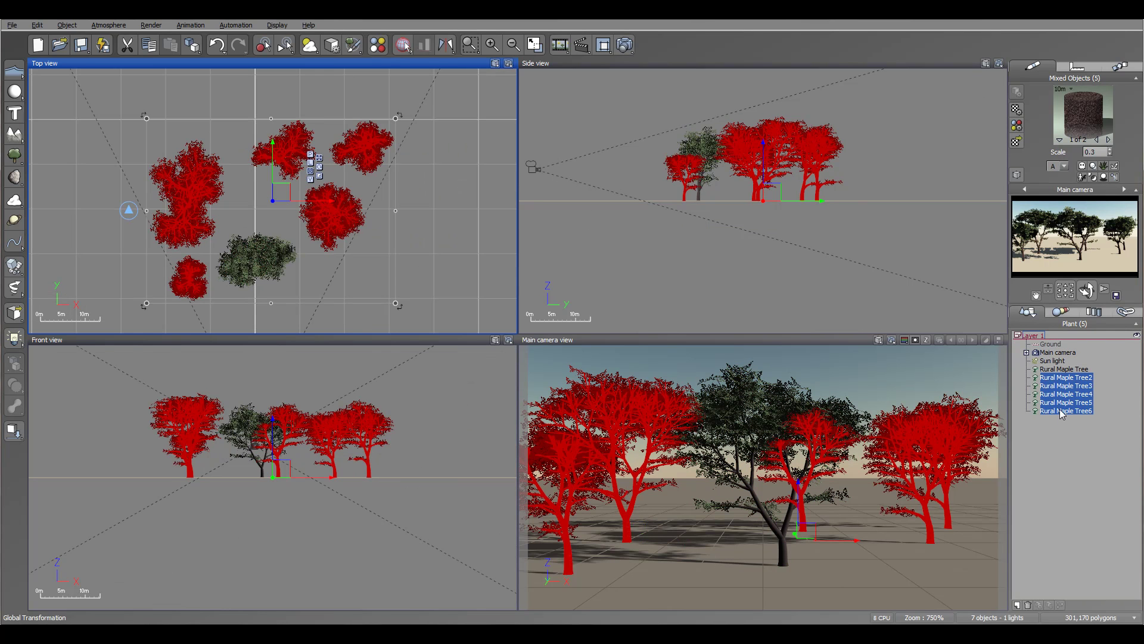
key(Delete)
Step: Open the remaining Rural Maple Tree for editing in the Plant Editor and reposition the editor window
click(1064, 369)
right_click(257, 201)
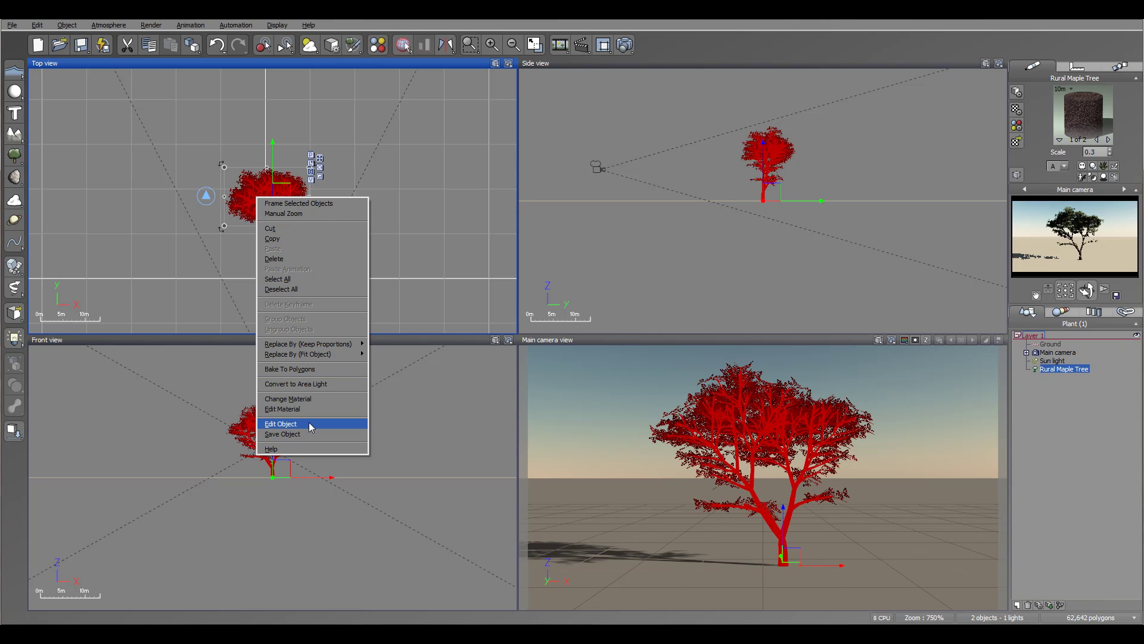
right_click(1071, 371)
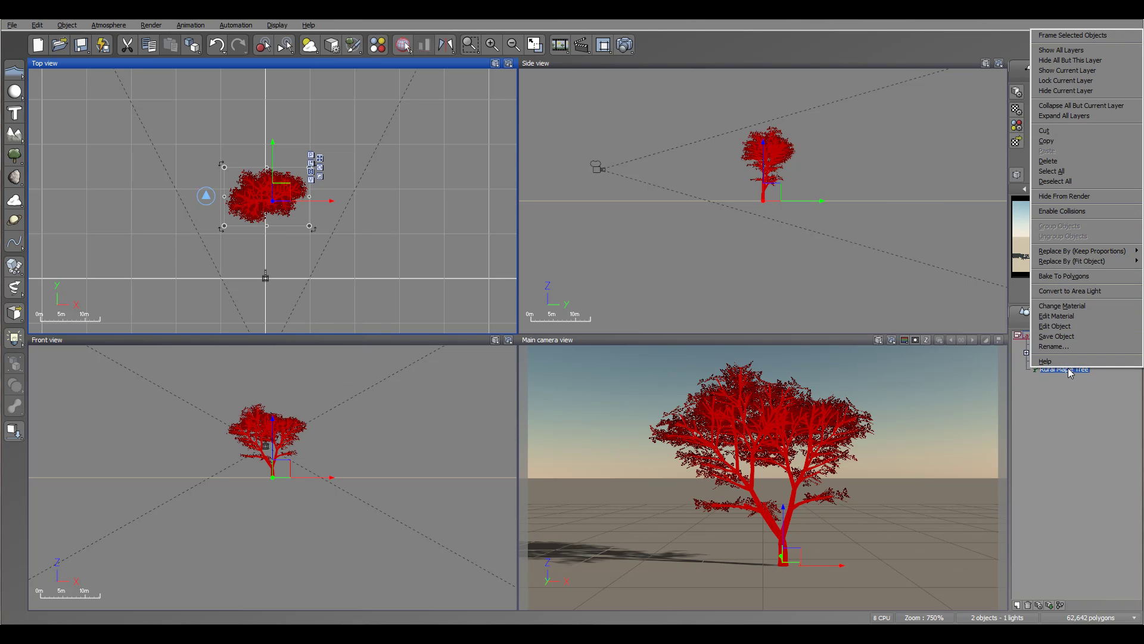
click(1082, 327)
drag(375, 187, 574, 119)
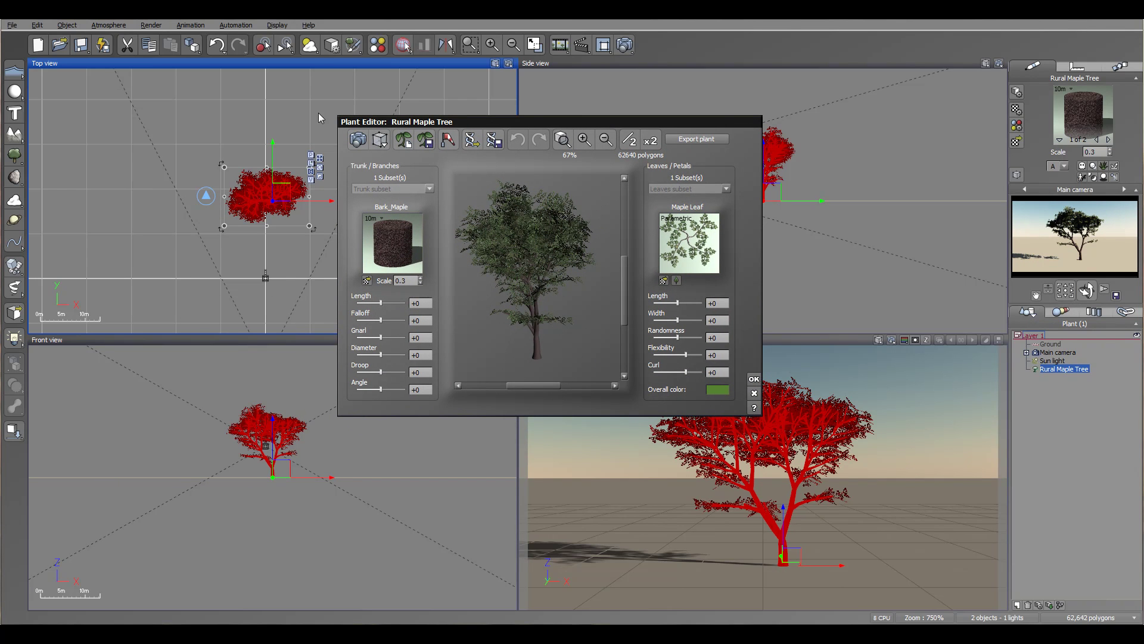
drag(559, 123, 532, 121)
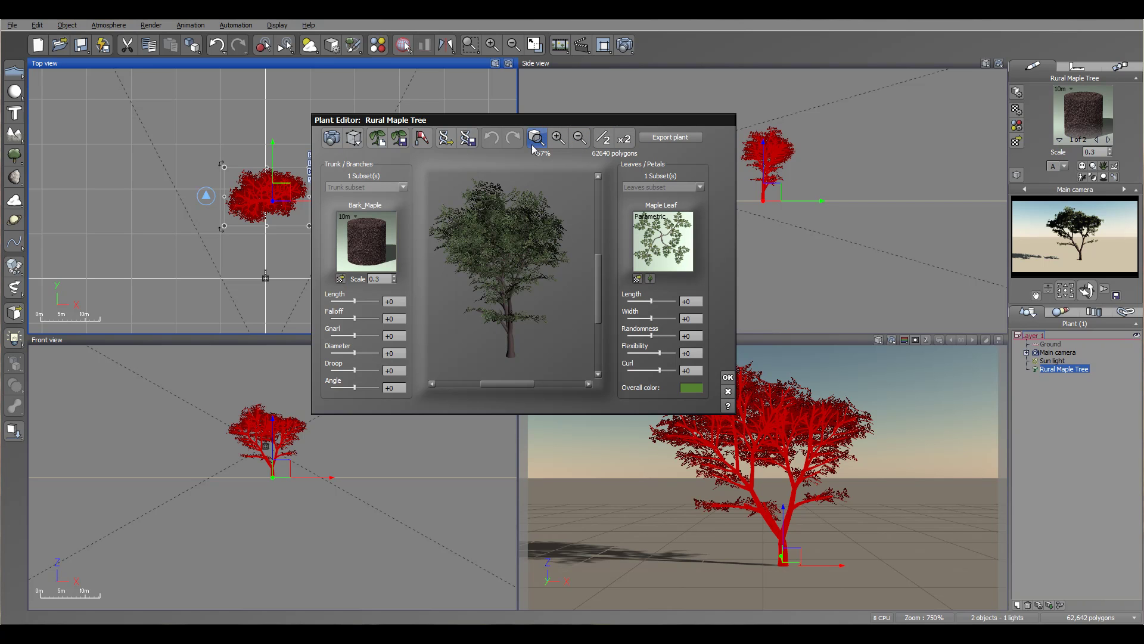
Step: Examine the maple tree in the Plant Editor preview from different angles and distances
mouse_move(506, 268)
mouse_down()
mouse_move(513, 276)
mouse_move(524, 263)
mouse_move(495, 247)
mouse_move(515, 265)
mouse_up()
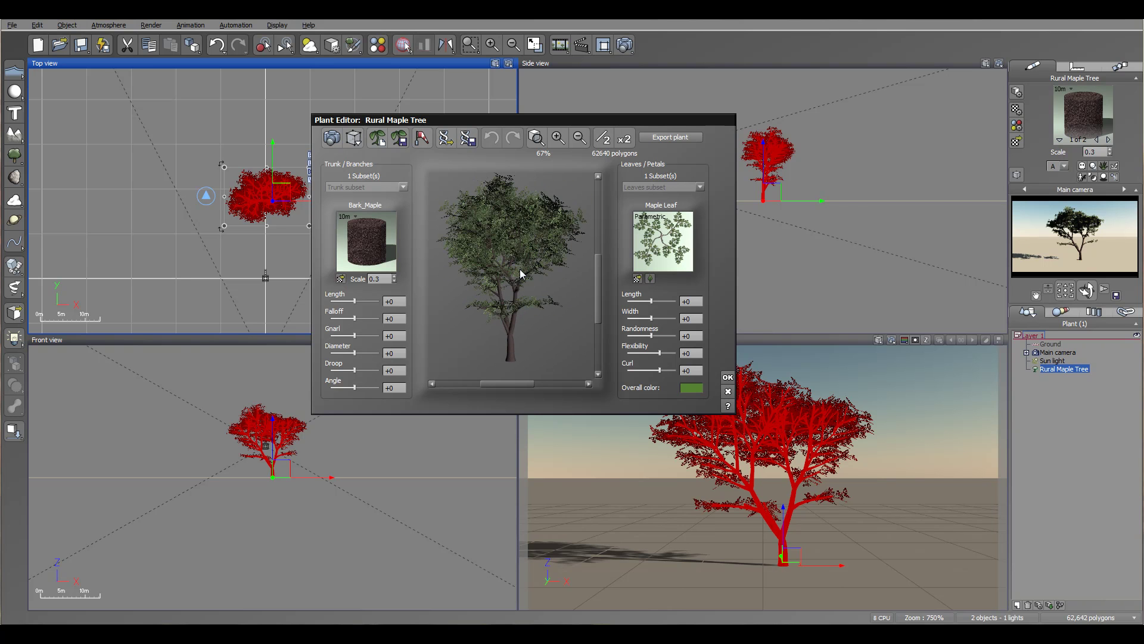
mouse_move(518, 296)
middle_down()
mouse_move(513, 252)
mouse_move(543, 323)
mouse_move(522, 307)
middle_up()
scroll(535, 298, up, 4)
scroll(536, 302, down, 5)
scroll(537, 304, up, 1)
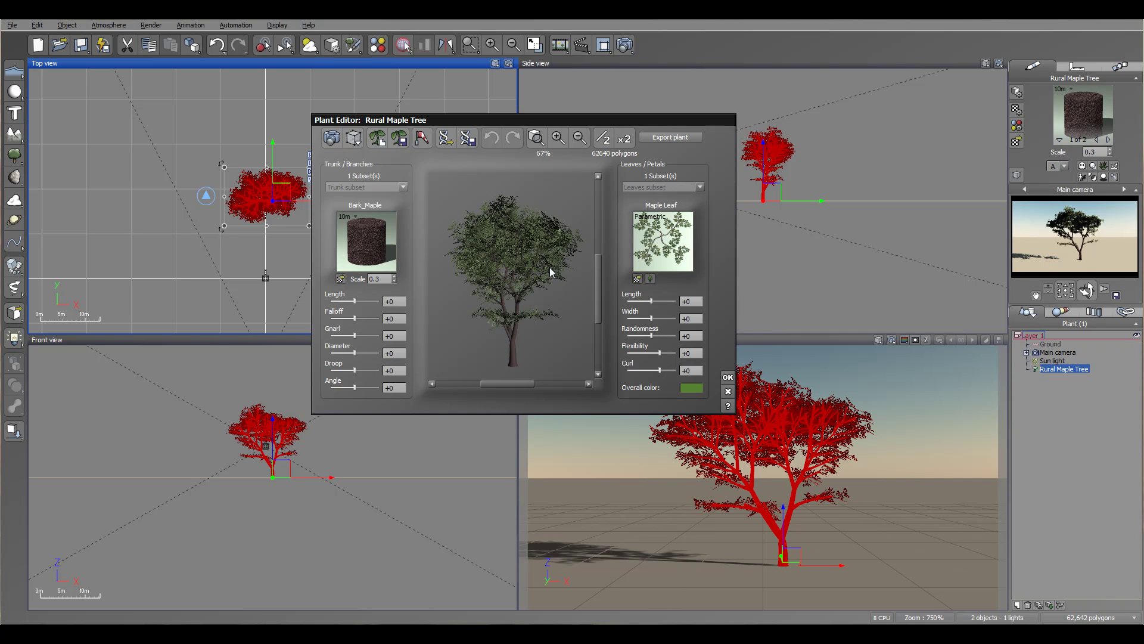
Step: Reposition the Plant Editor window and close it, accepting the Rural Maple Tree as it is
drag(703, 118, 711, 151)
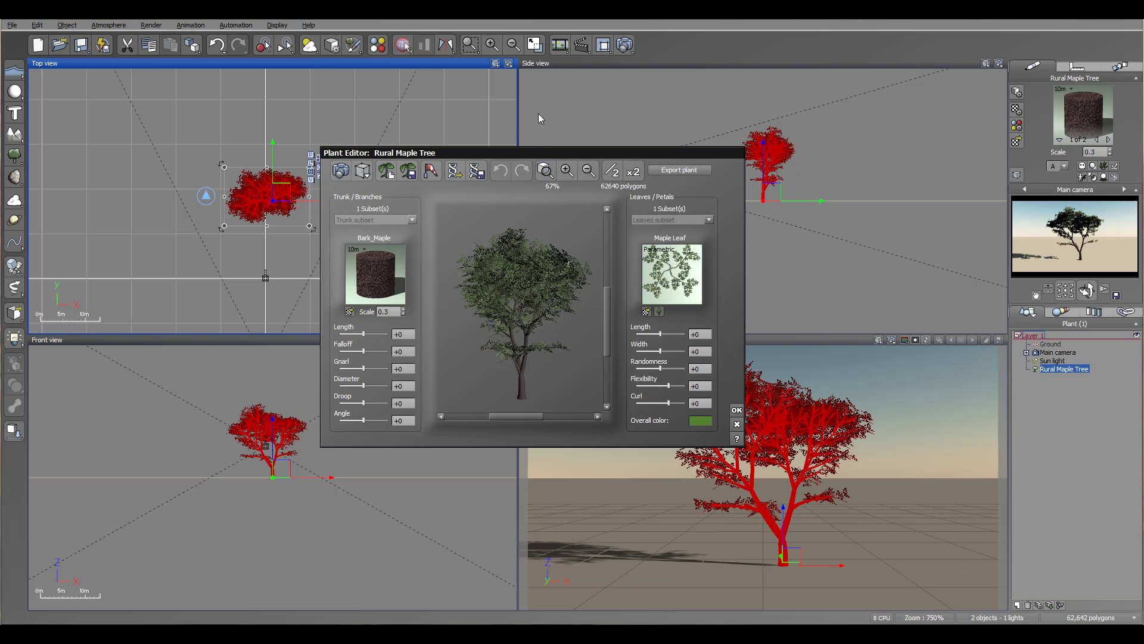
drag(533, 152, 530, 108)
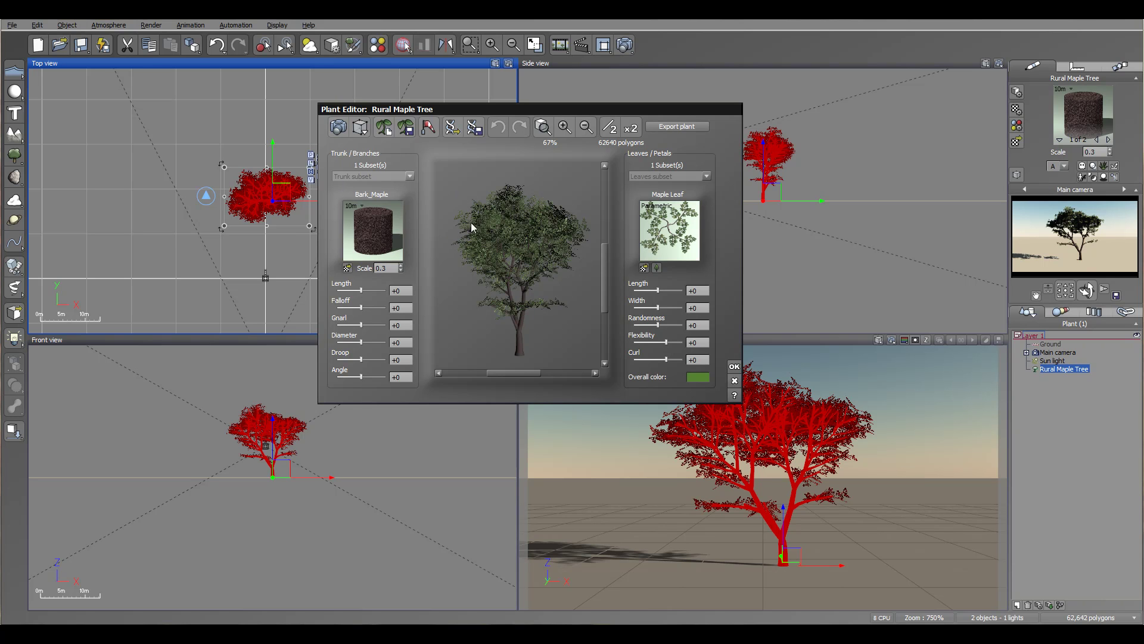
click(735, 366)
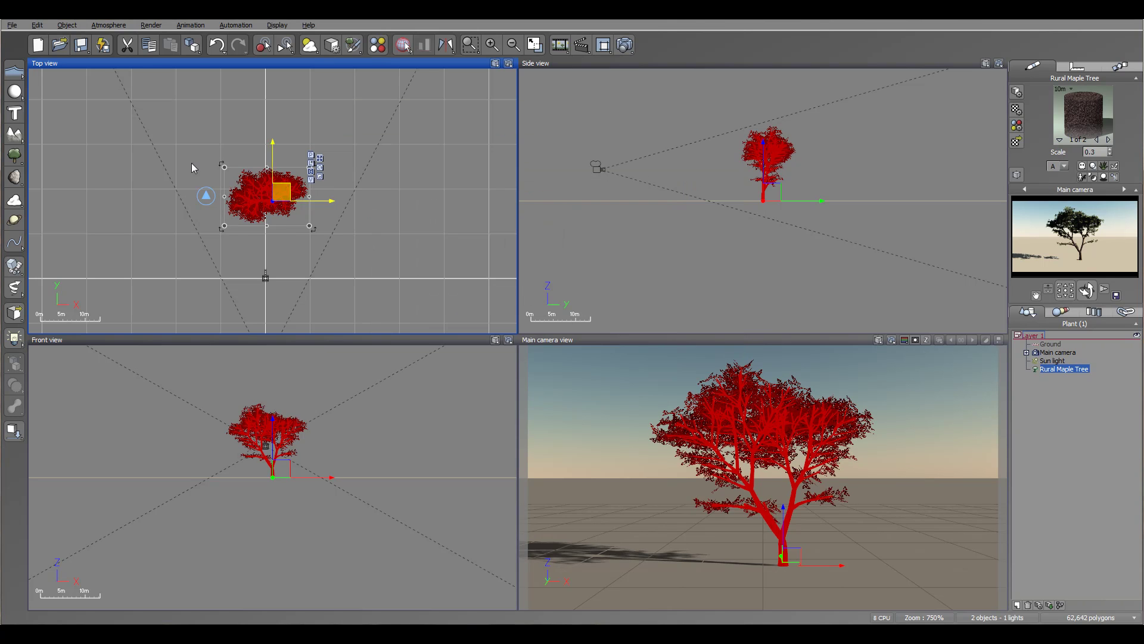
Step: Add a Large European Ash - Spring Bright Green from the Trees collection and place it behind the maple tree
click(15, 155)
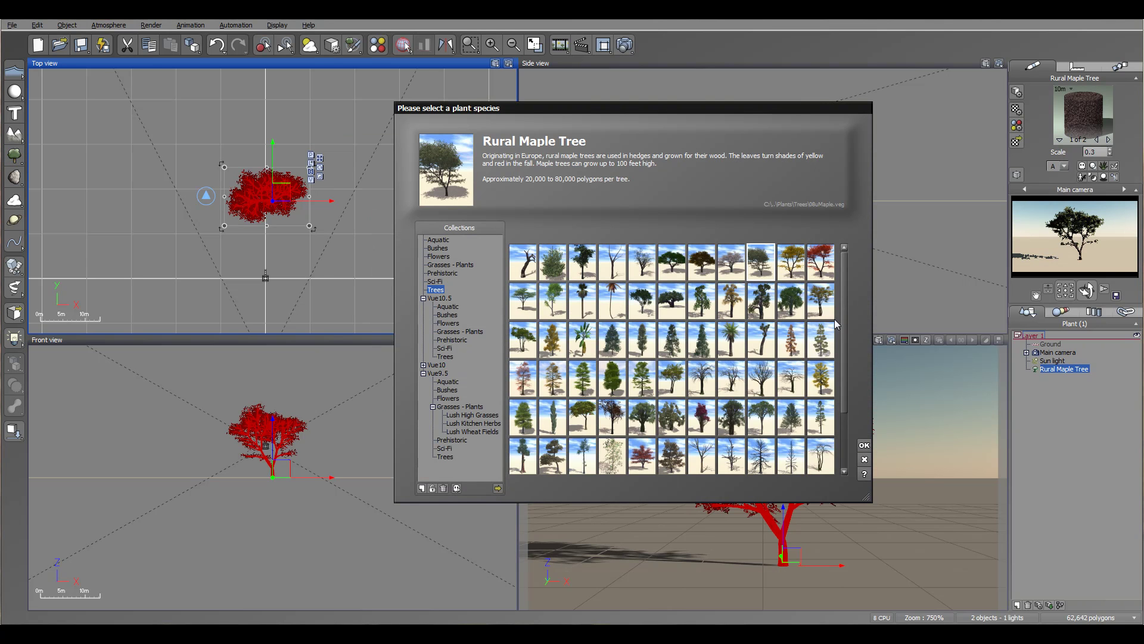
scroll(846, 374, down, 2)
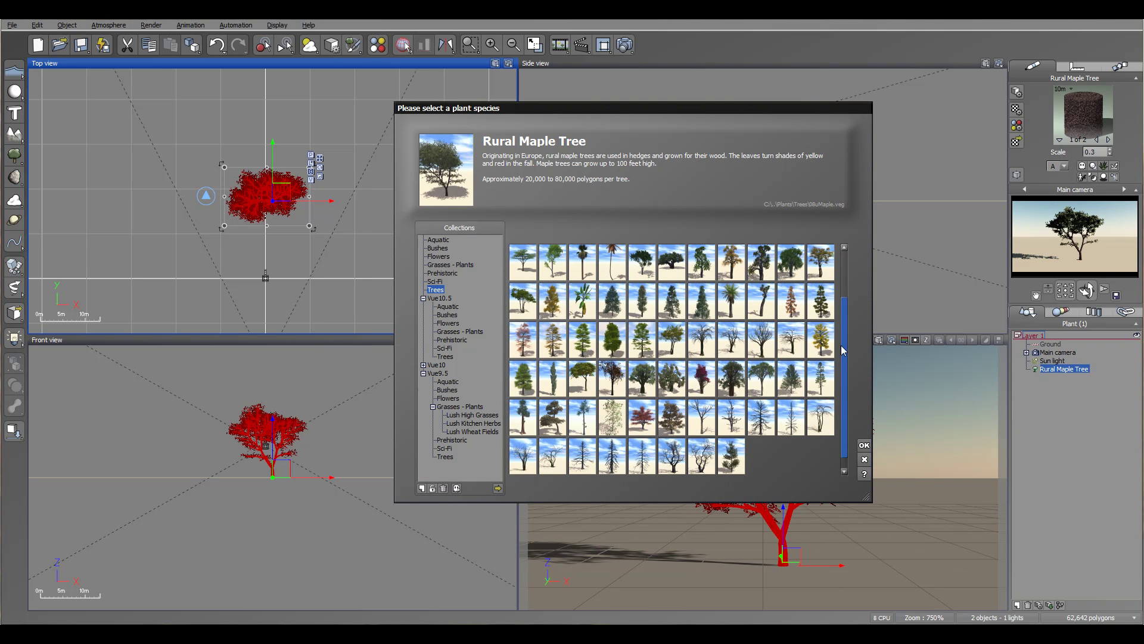
click(587, 347)
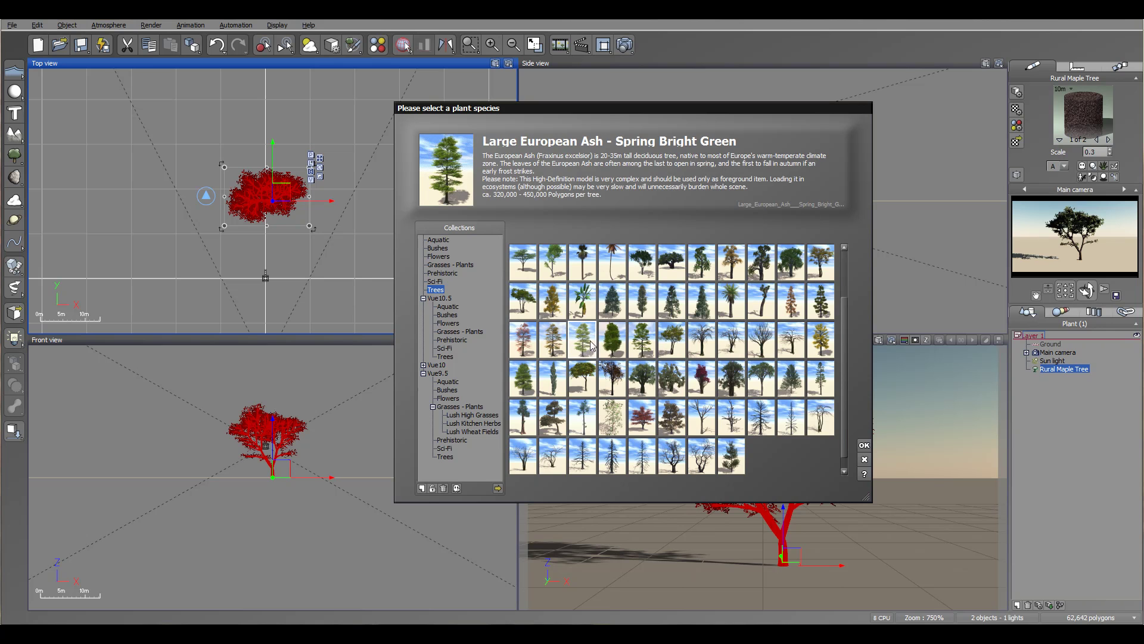
click(864, 445)
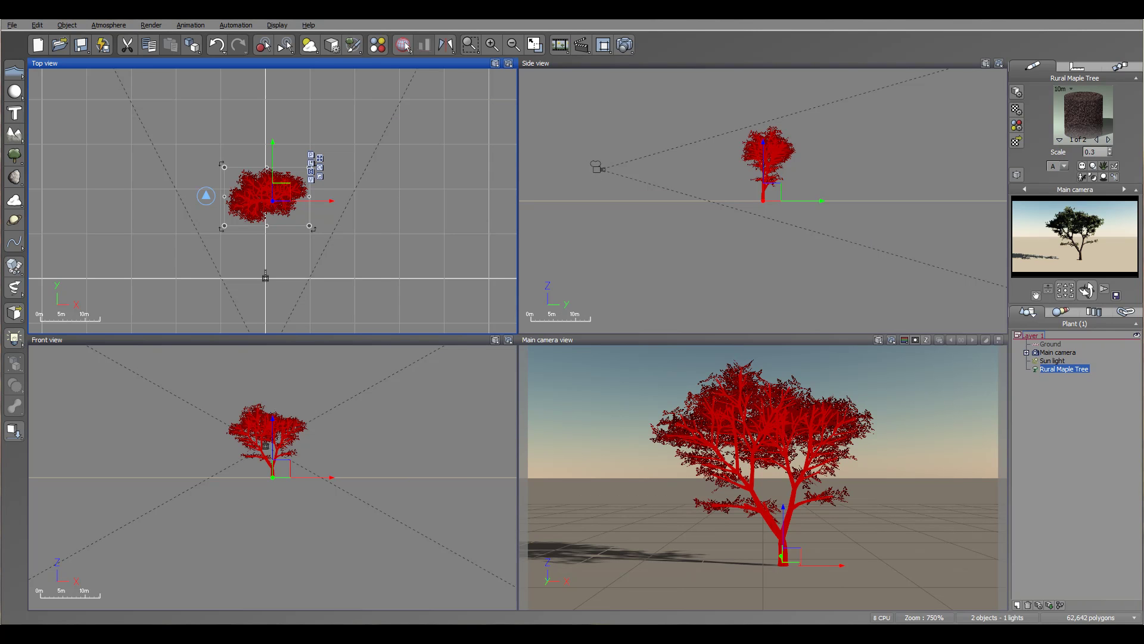
drag(262, 199, 281, 122)
Step: Open the European ash in the Plant Editor and examine its trunk and branch subsets, including the Roots subset and All subsets
right_click(300, 116)
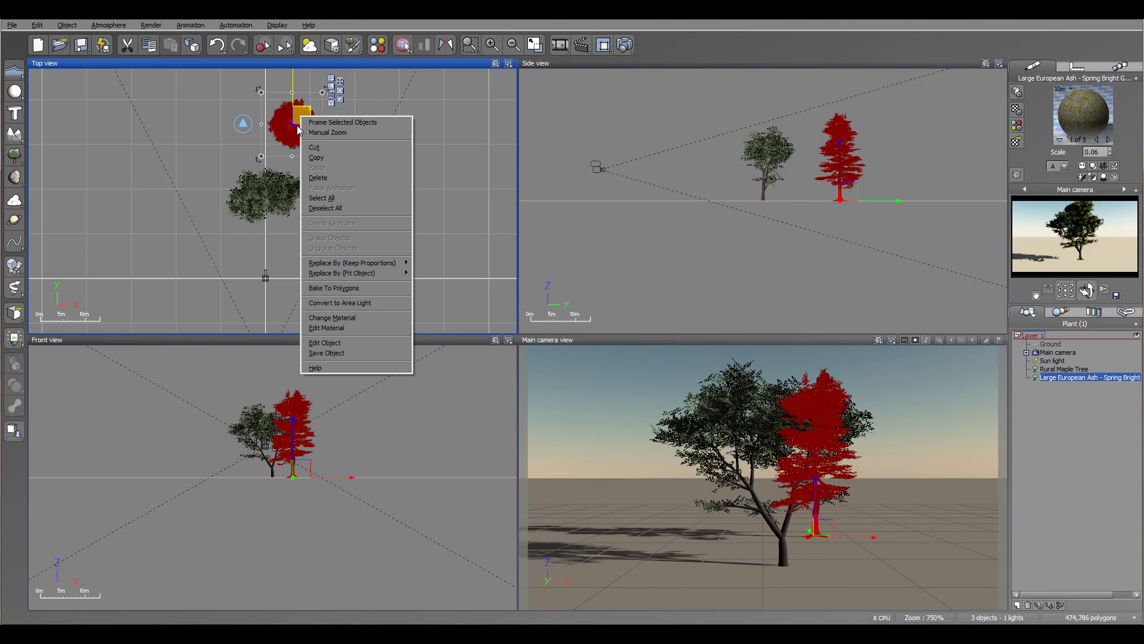
click(356, 344)
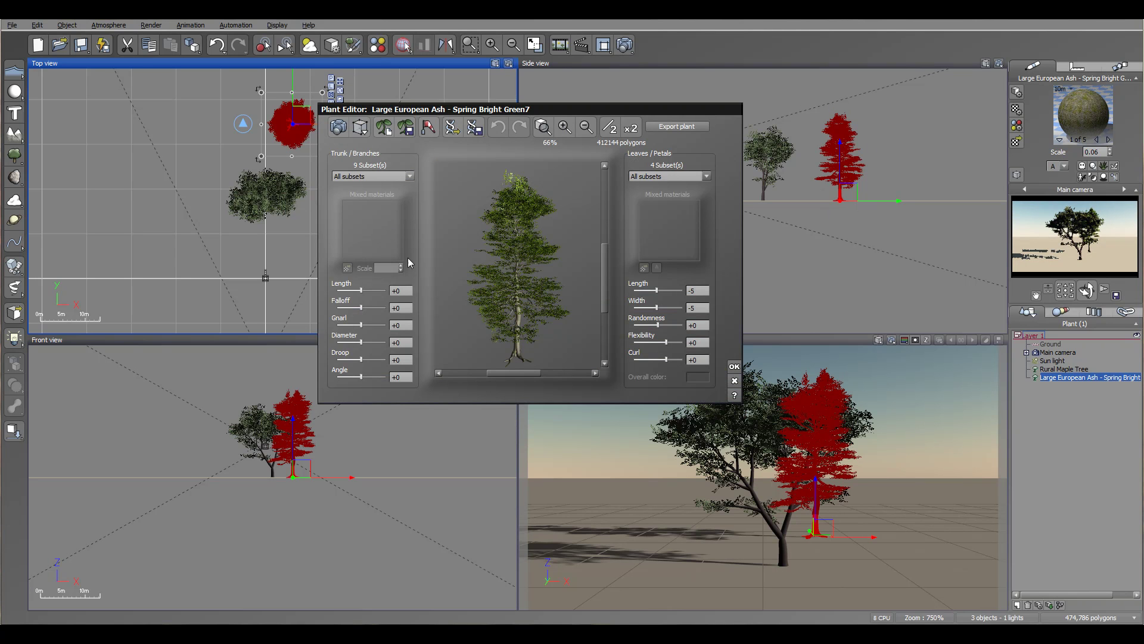
click(410, 176)
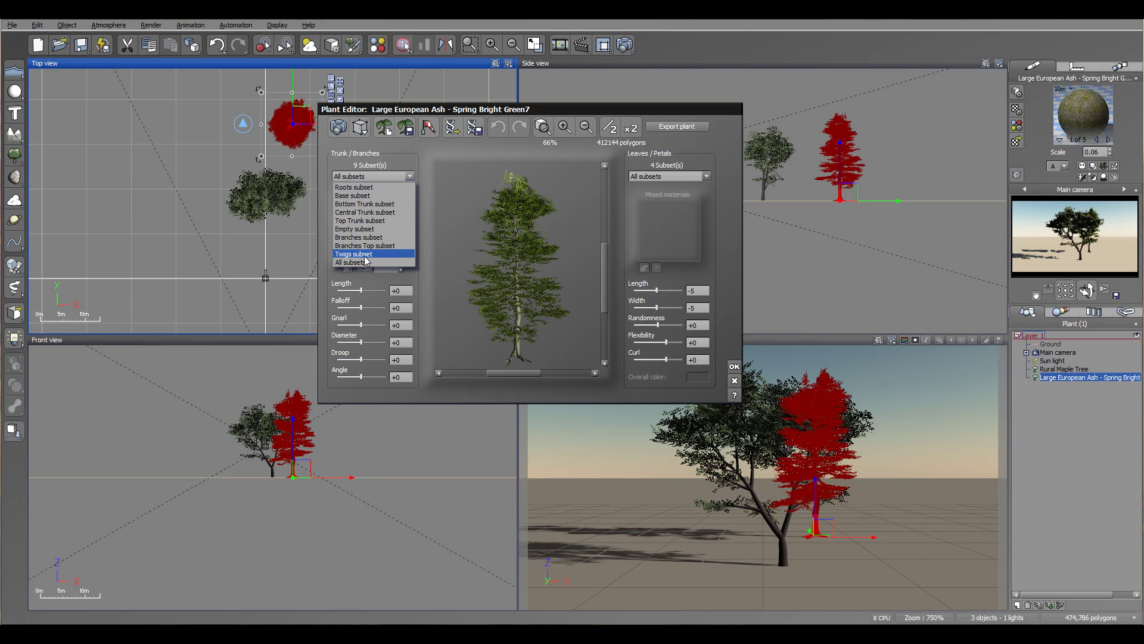
click(373, 195)
click(407, 177)
click(382, 192)
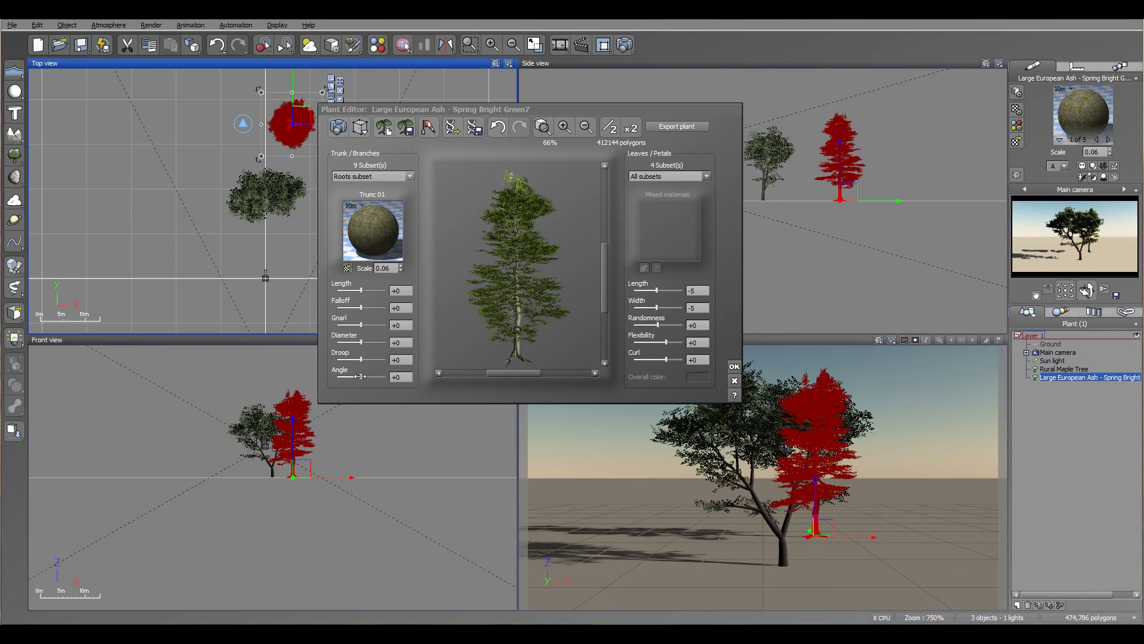
click(410, 176)
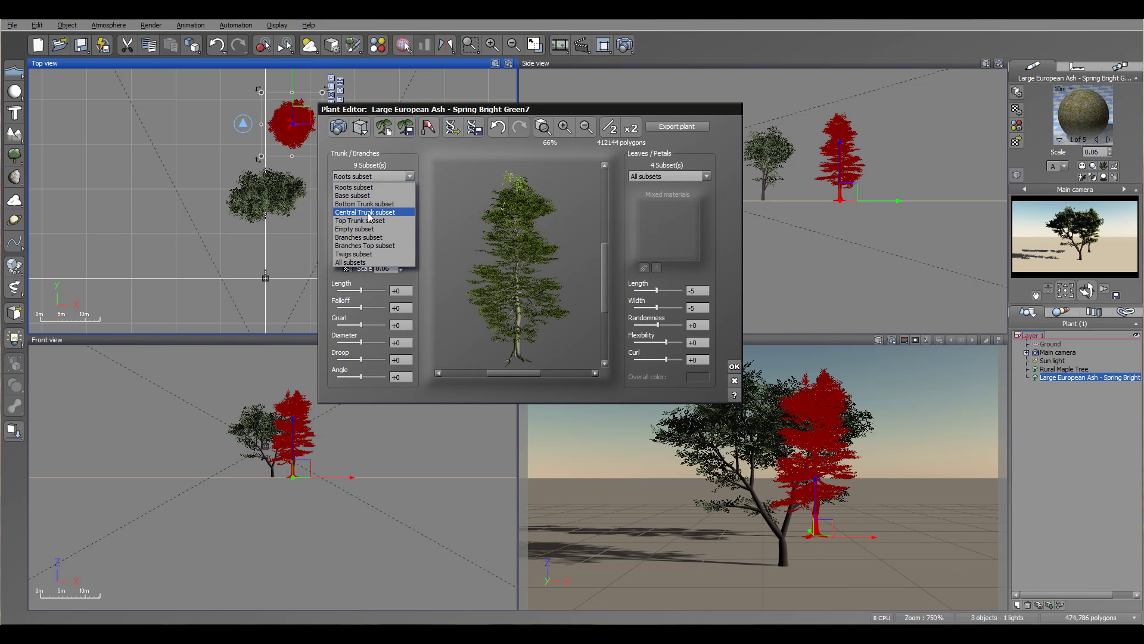
click(370, 262)
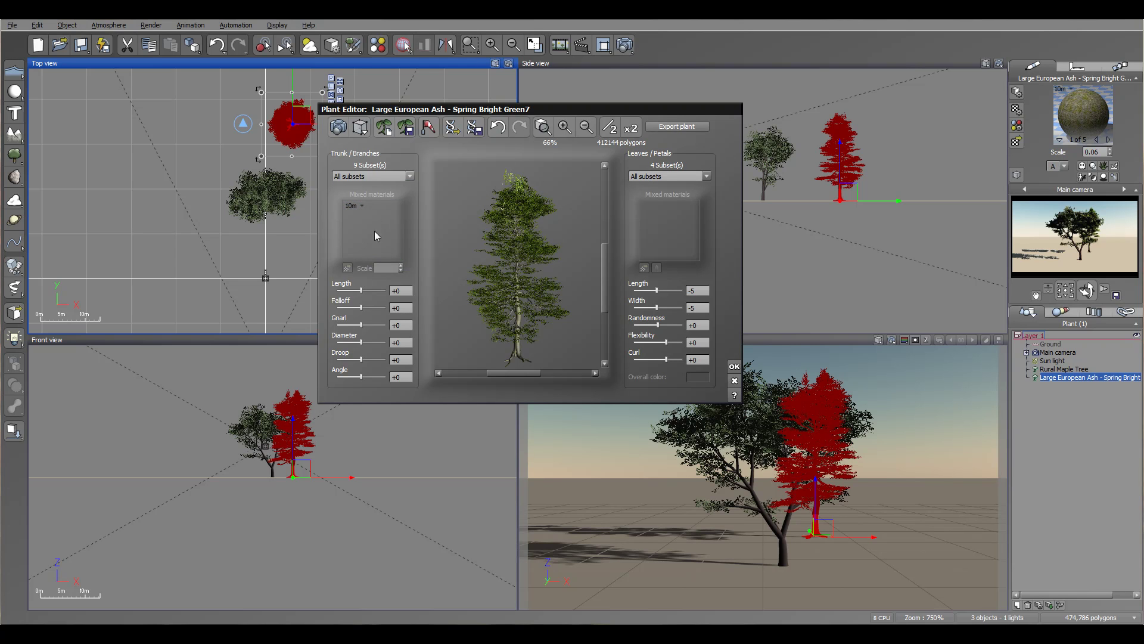
click(410, 177)
click(376, 185)
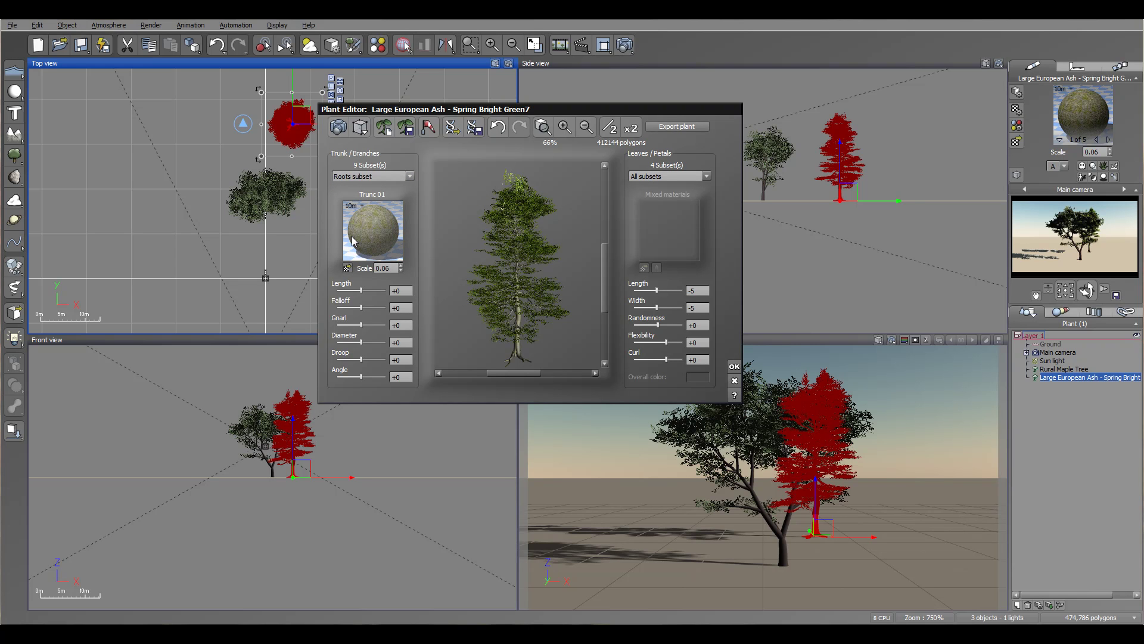
Step: Inspect the material library and the Advanced Material Editor for the Roots subset's Trunc 01 material, closing both without changes
click(348, 269)
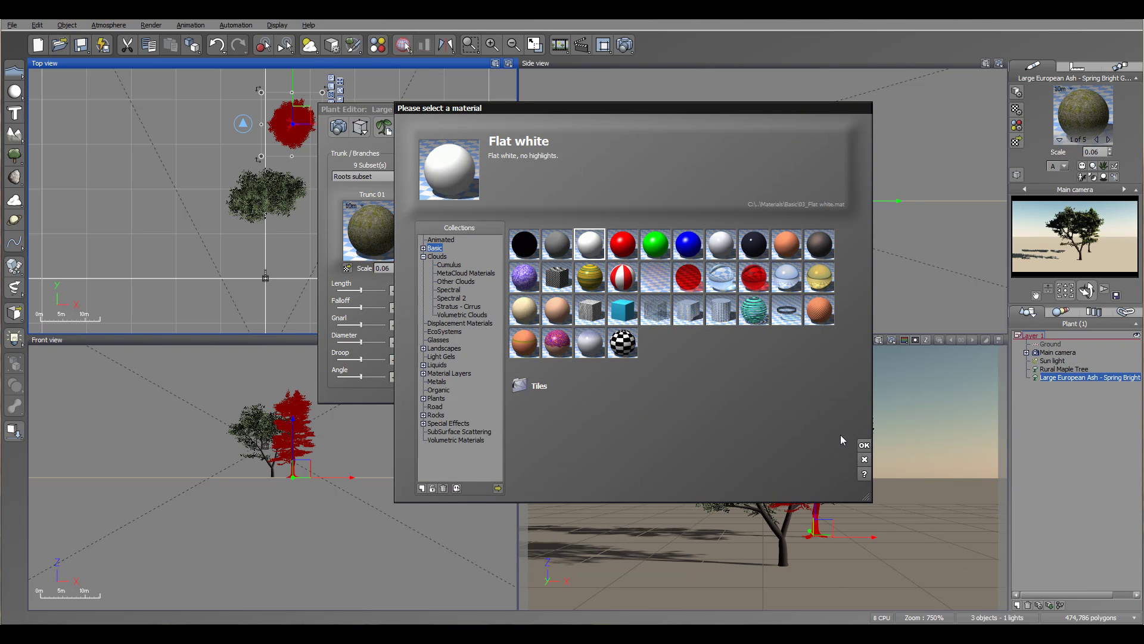
click(864, 459)
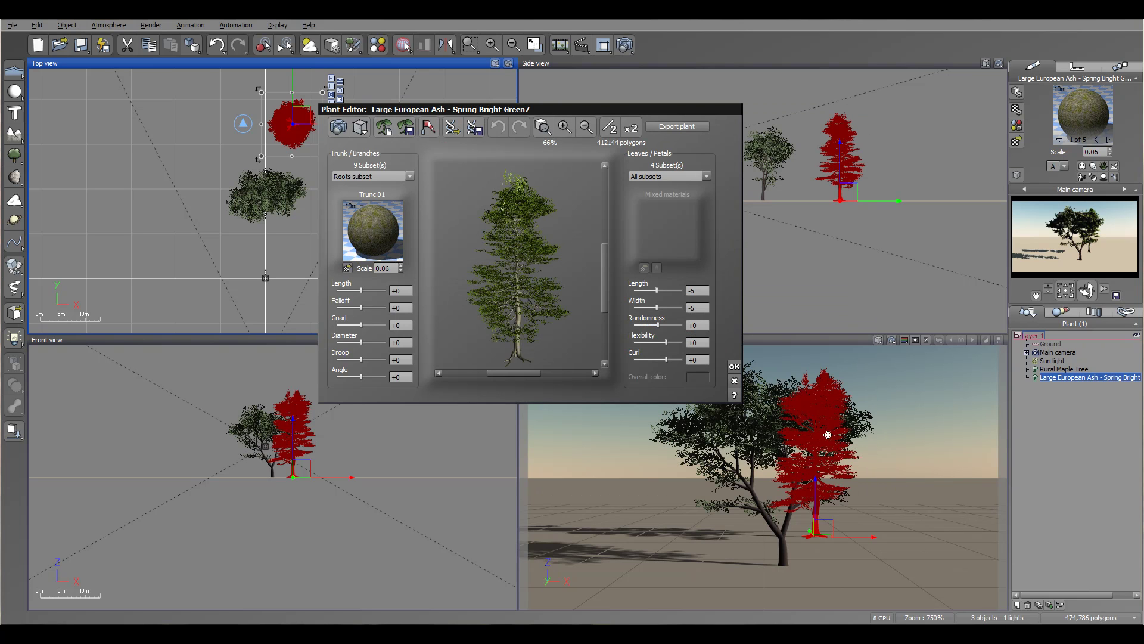
double_click(363, 222)
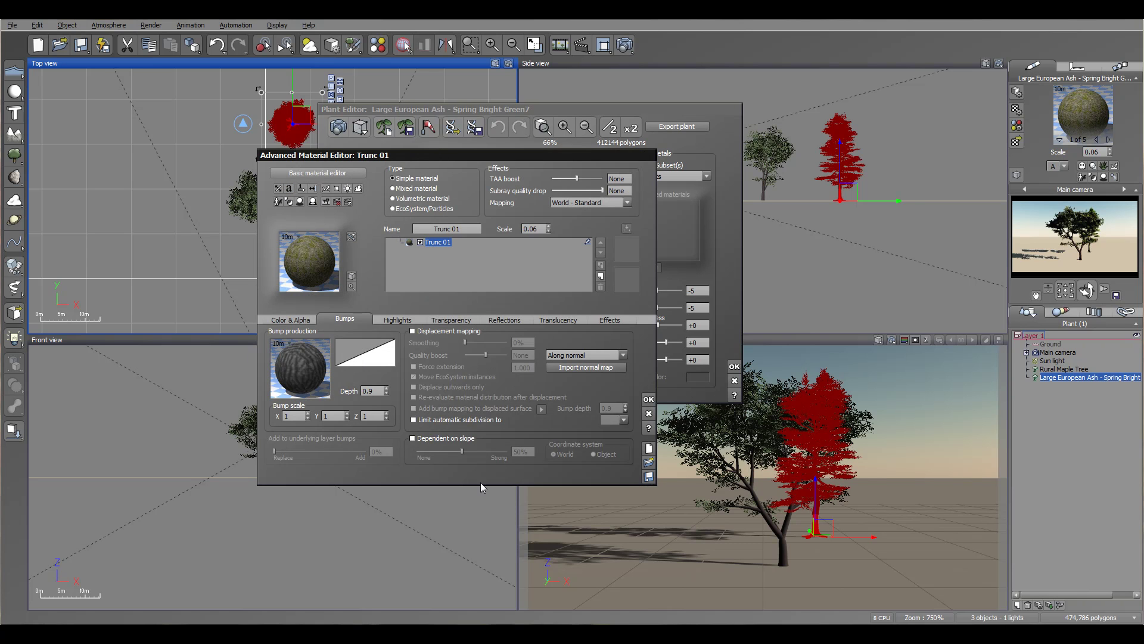
click(648, 413)
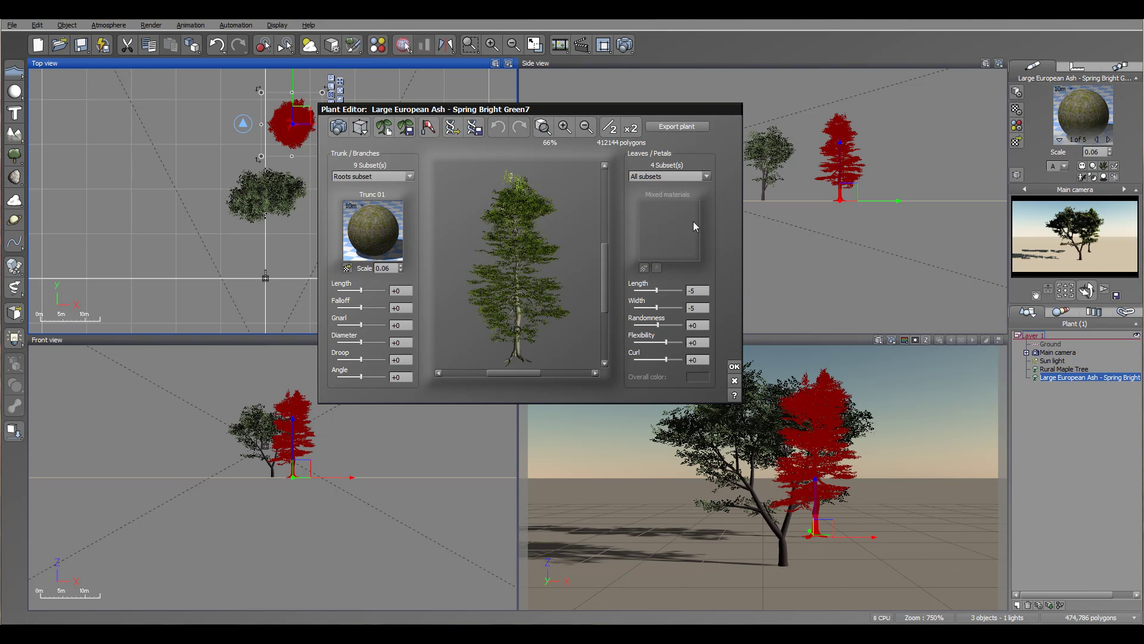
Step: Review the ash's available leaf subsets and close its Plant Editor without applying anything
click(702, 177)
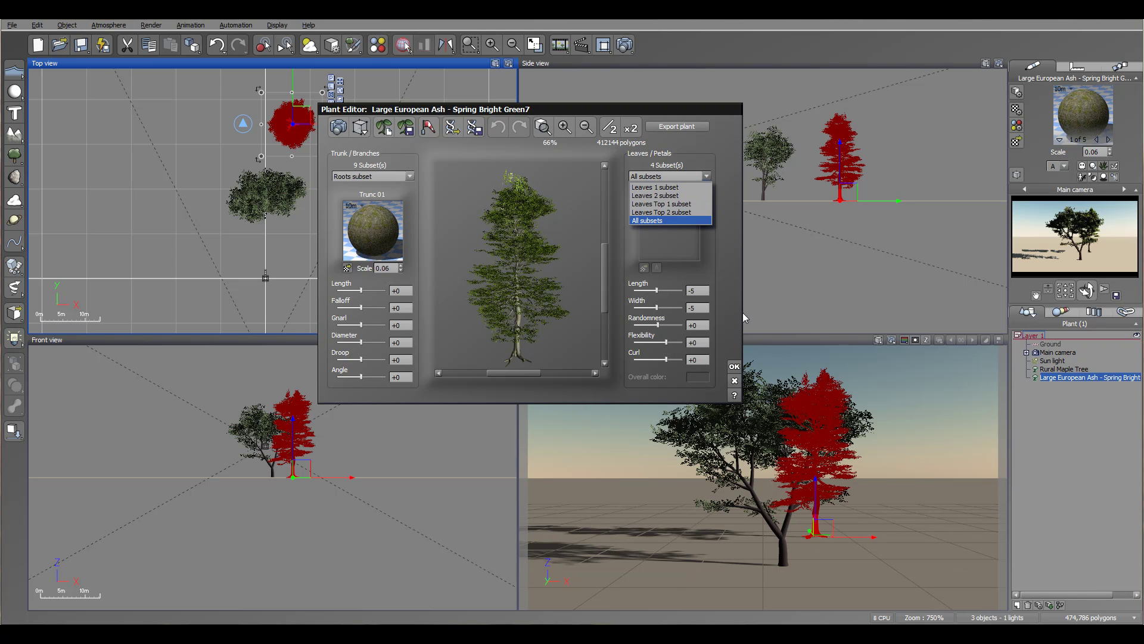
click(729, 387)
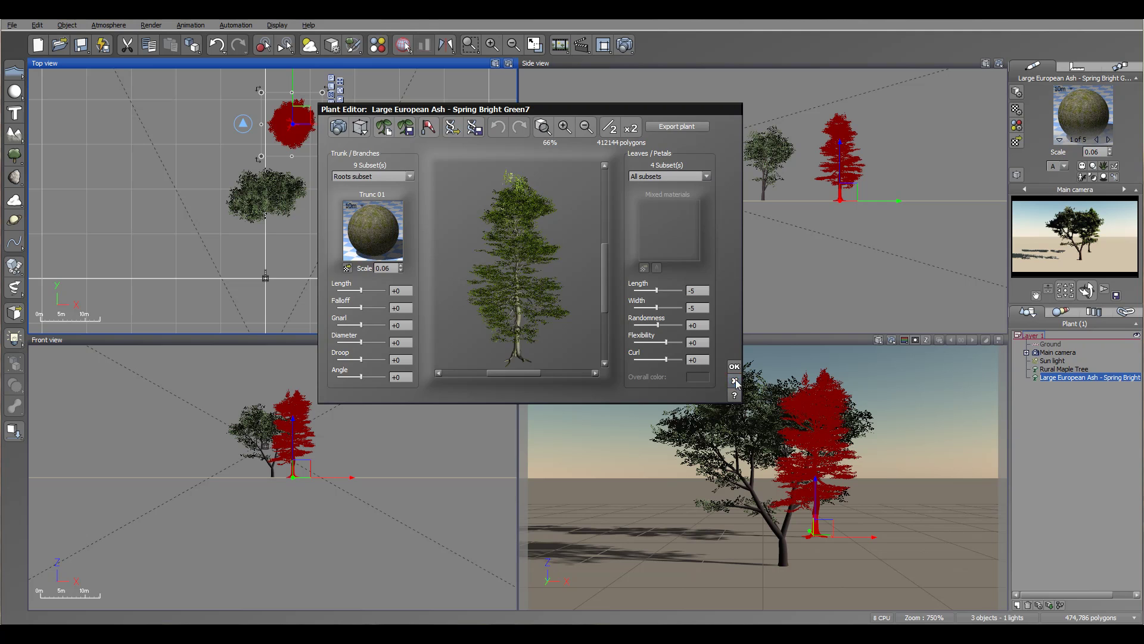
click(735, 380)
Step: Select the Rural Maple Tree in the scene and open it for editing in the Plant Editor
click(269, 200)
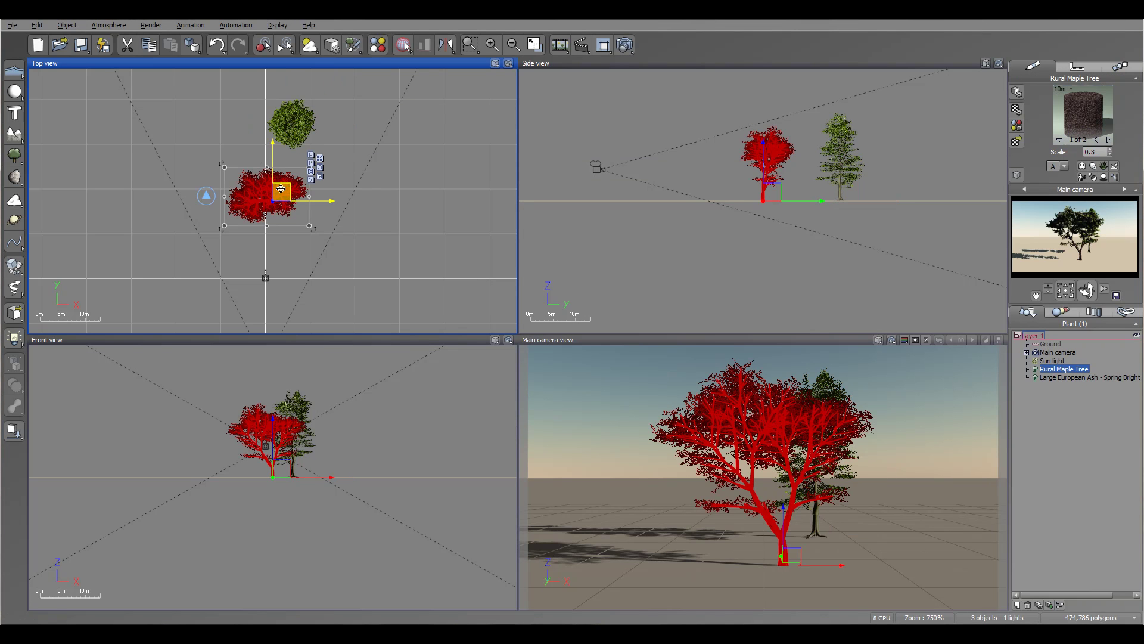
right_click(281, 189)
click(349, 419)
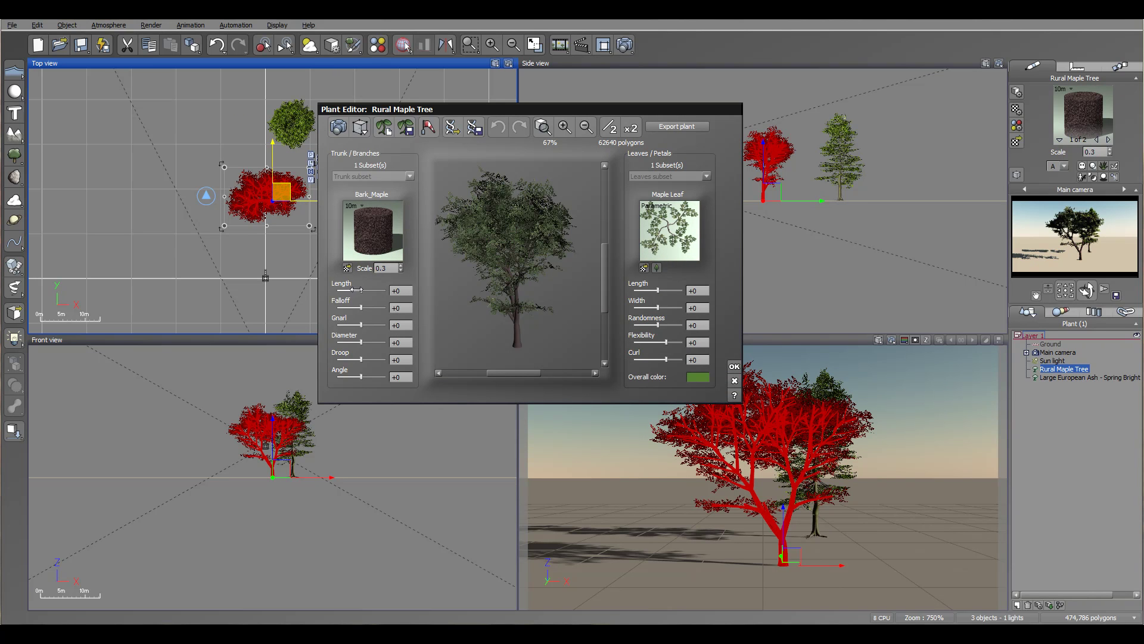
Step: Set the maple's trunk Length to +40, Falloff to +30, Gnarl to +44, Diameter to -5, Droop to +17 and Angle to -54
drag(356, 289, 362, 290)
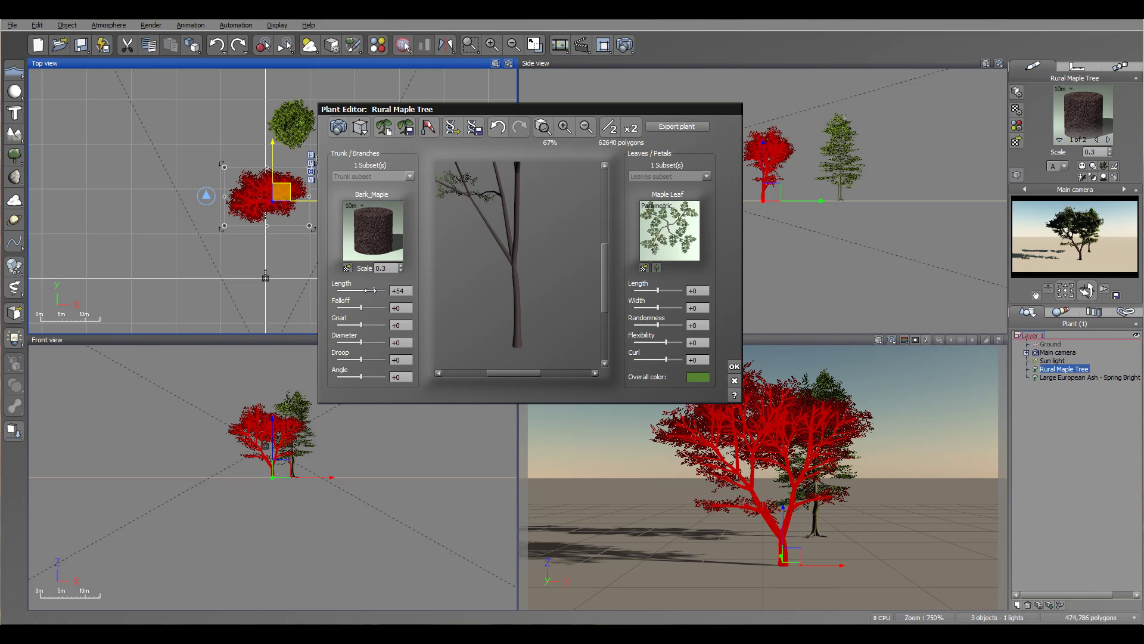
drag(549, 110, 589, 128)
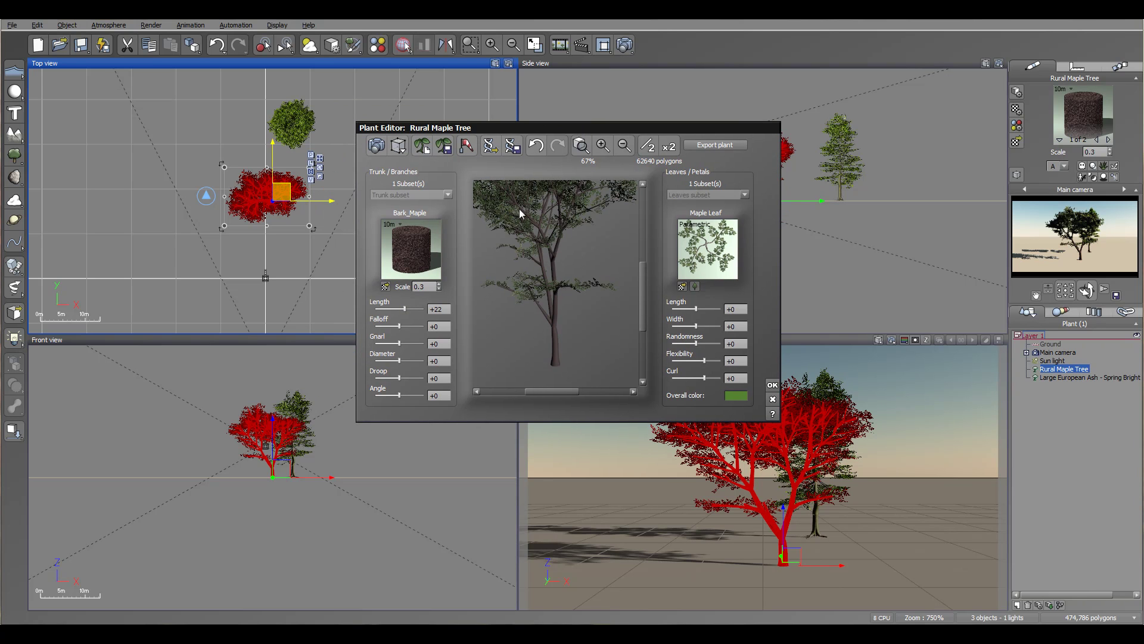
drag(406, 310, 411, 327)
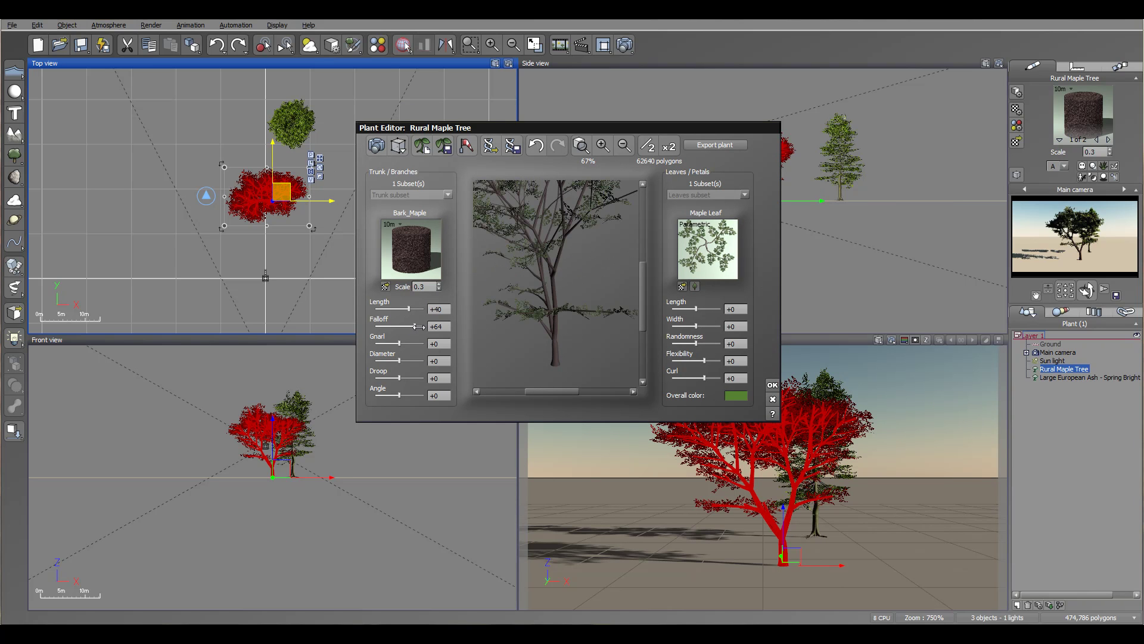
drag(399, 344, 406, 344)
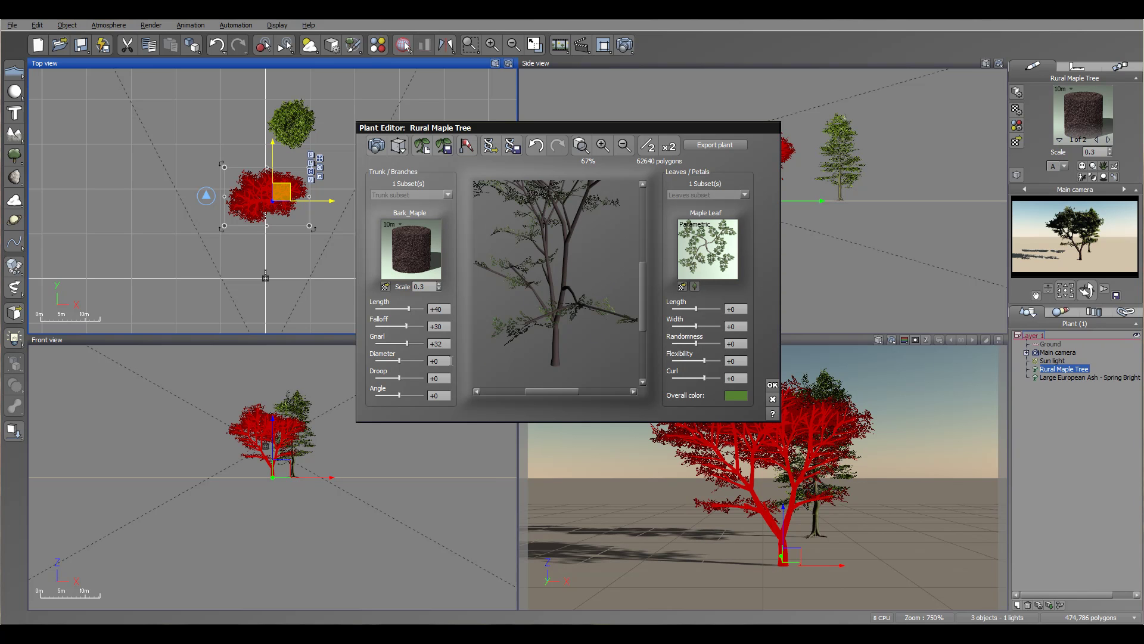
drag(406, 344, 394, 395)
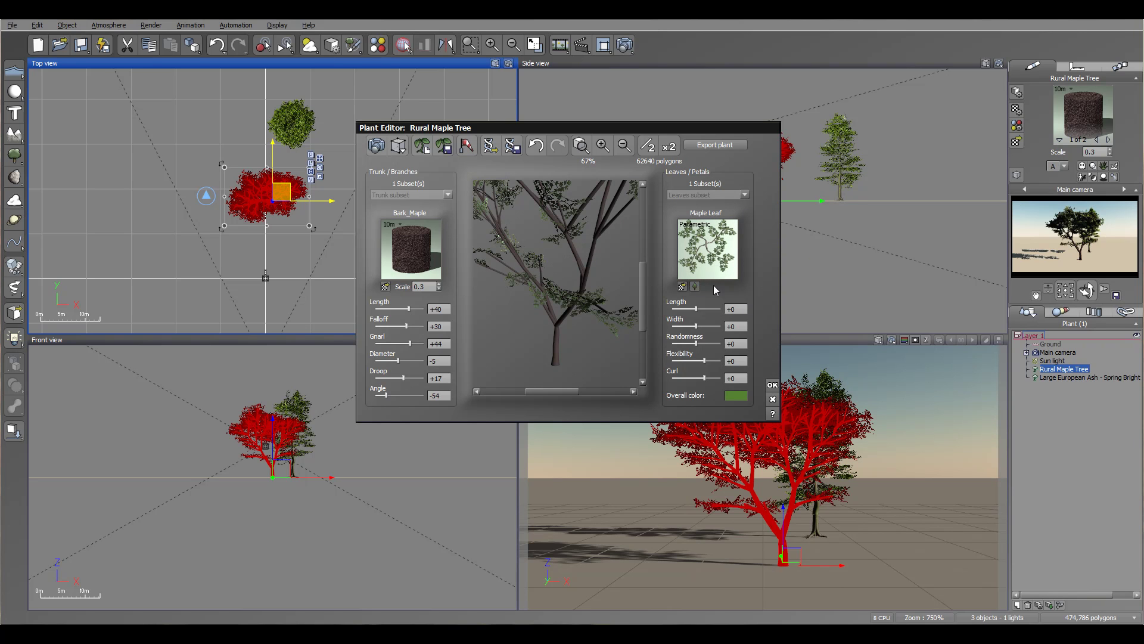
Step: Inspect the Maple Leaf material in the Advanced Material Editor and close it without changes
double_click(709, 250)
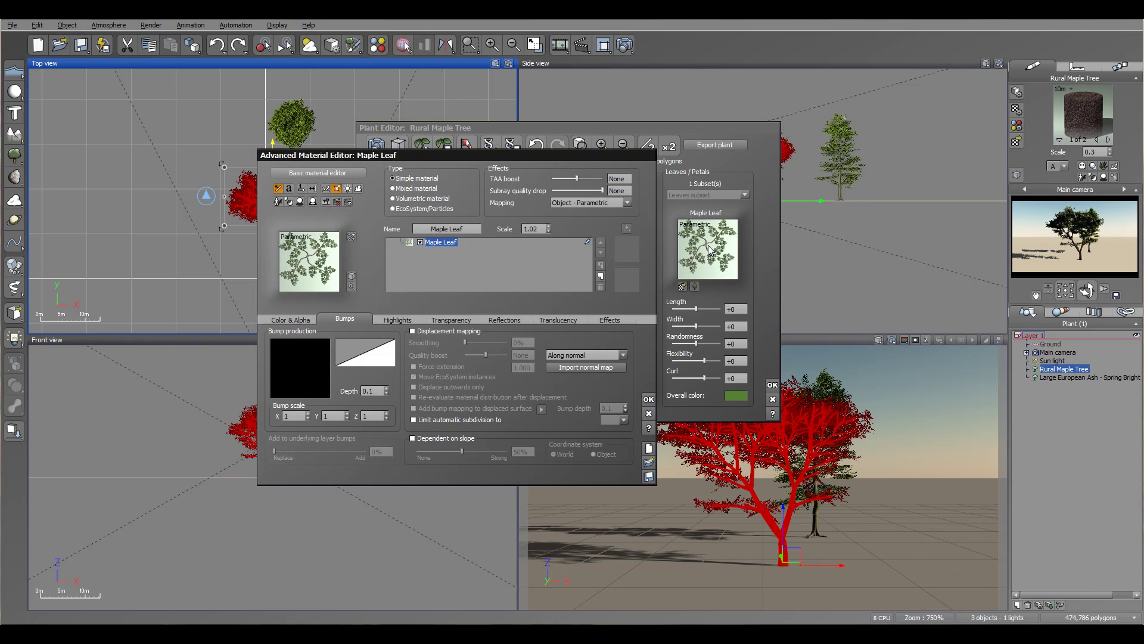
drag(380, 157, 388, 134)
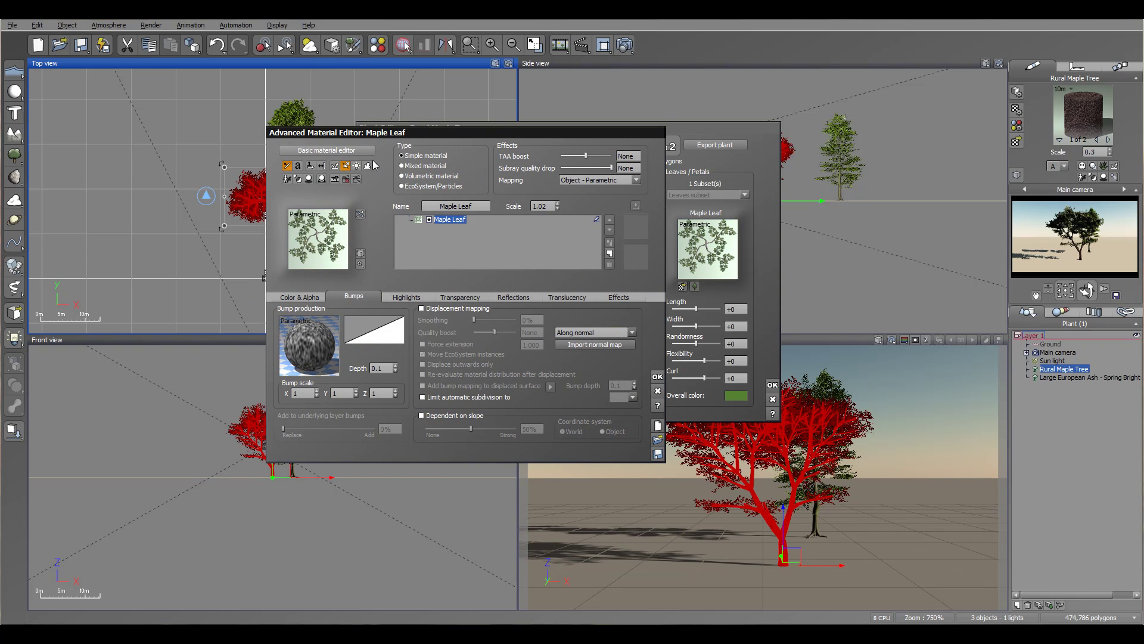
click(658, 391)
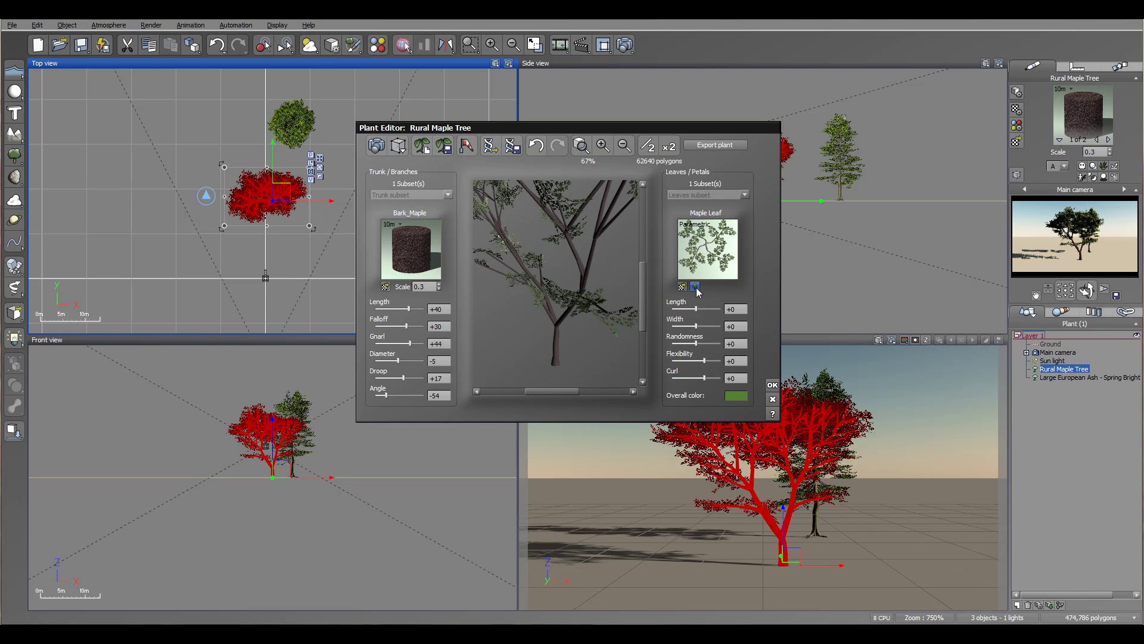
Step: Try shifting the maple leaf's hooking point on the branch in the Leaf Editor, and close the editor without applying
click(695, 286)
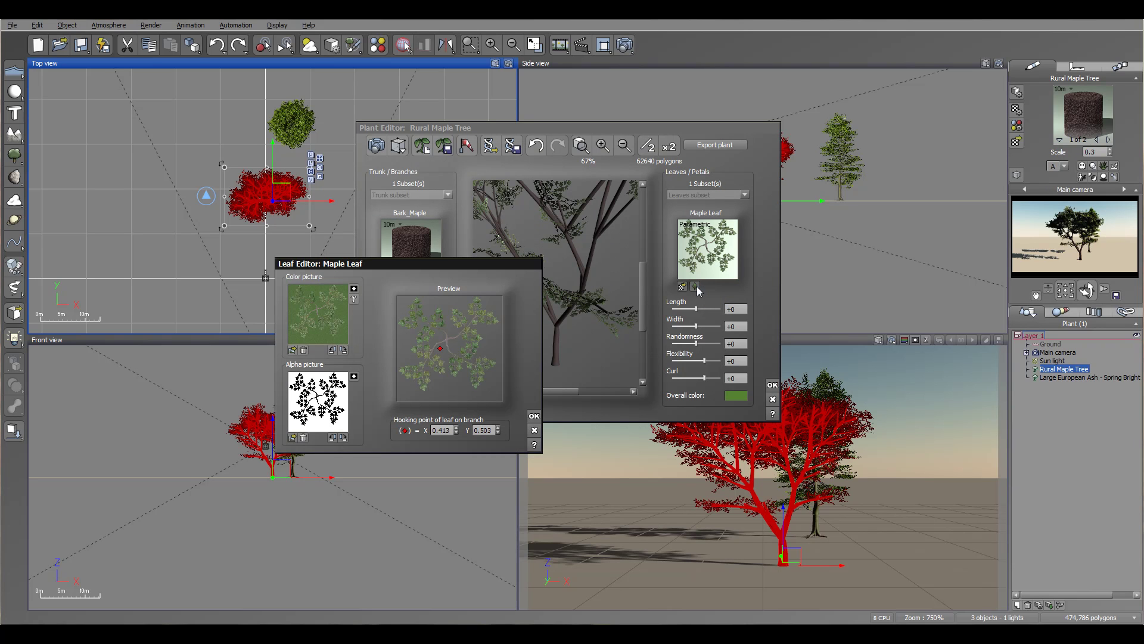
drag(438, 266, 465, 176)
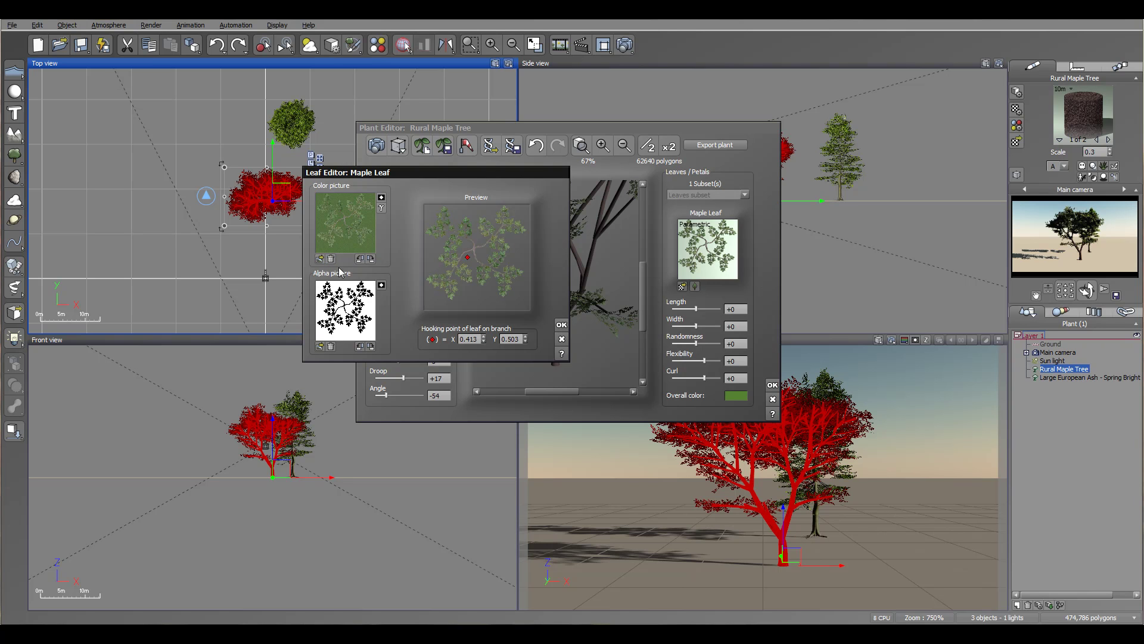
drag(468, 258, 476, 251)
drag(529, 174, 434, 233)
click(584, 303)
click(467, 398)
Step: Set the maple leaves' Randomness to +37, Flexibility to -11 and Curl to -56
drag(535, 262, 567, 257)
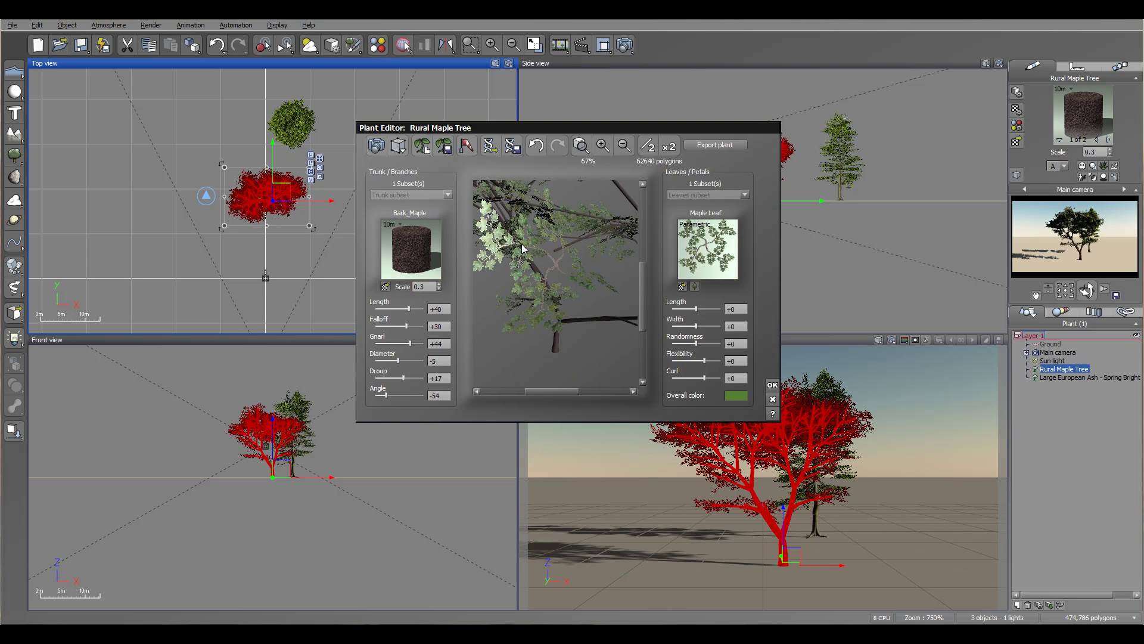
drag(557, 268, 583, 321)
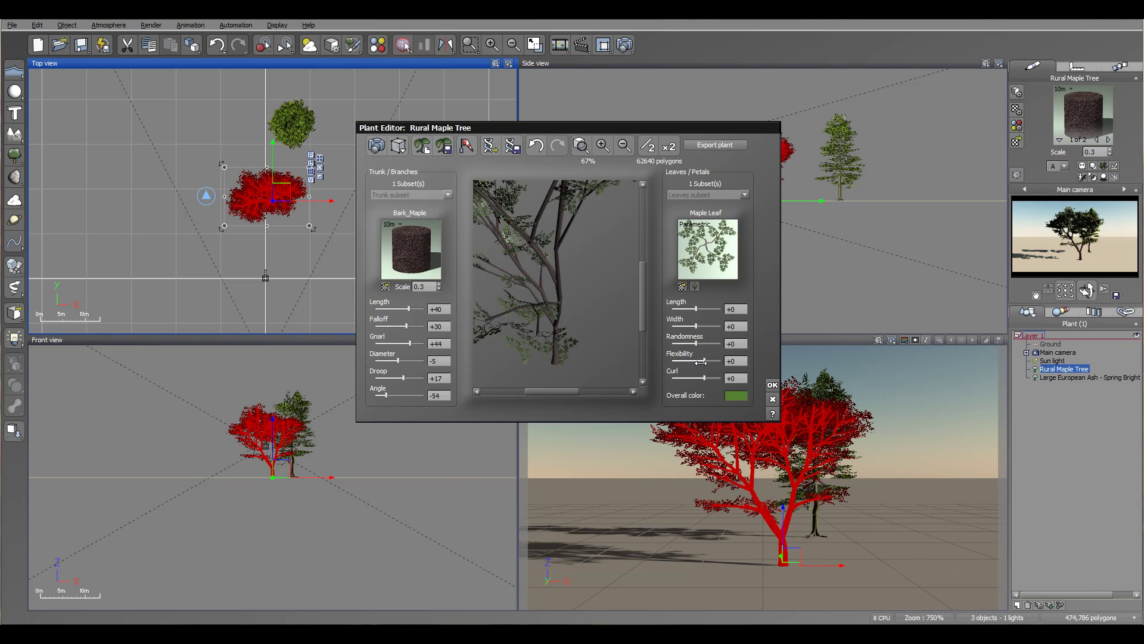
mouse_move(704, 362)
mouse_down()
mouse_move(715, 361)
mouse_move(694, 361)
mouse_move(709, 361)
mouse_move(691, 376)
mouse_move(705, 339)
mouse_up()
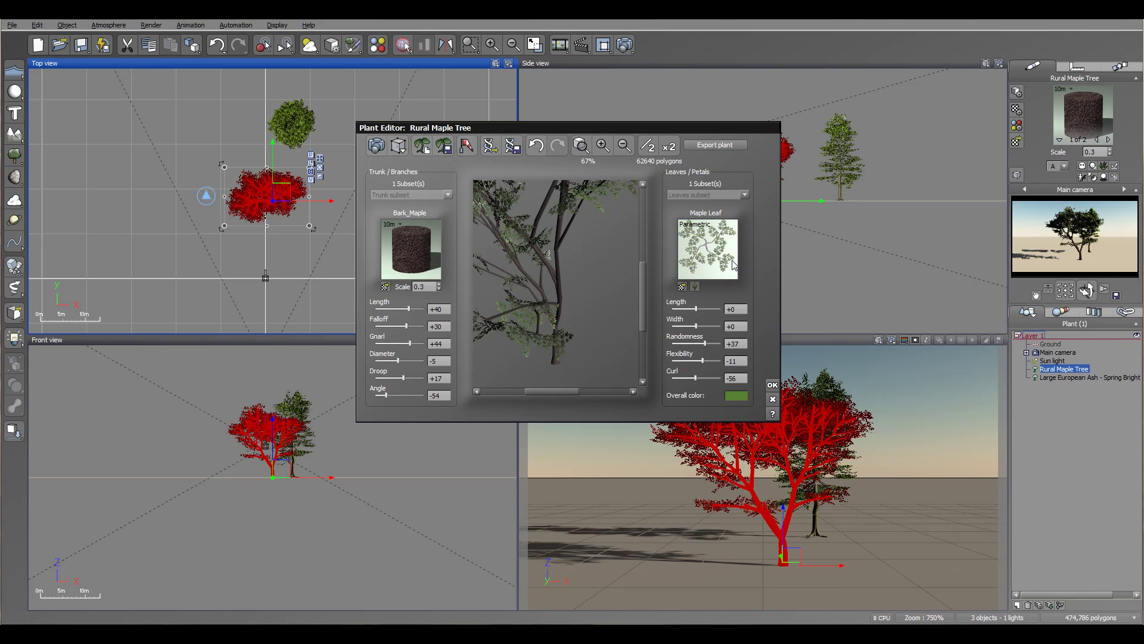
Step: Try a Length of +2 and a Width of +5 on the maple leaves, and reset both to 0
mouse_move(696, 326)
mouse_down()
mouse_move(705, 326)
mouse_move(698, 307)
mouse_up()
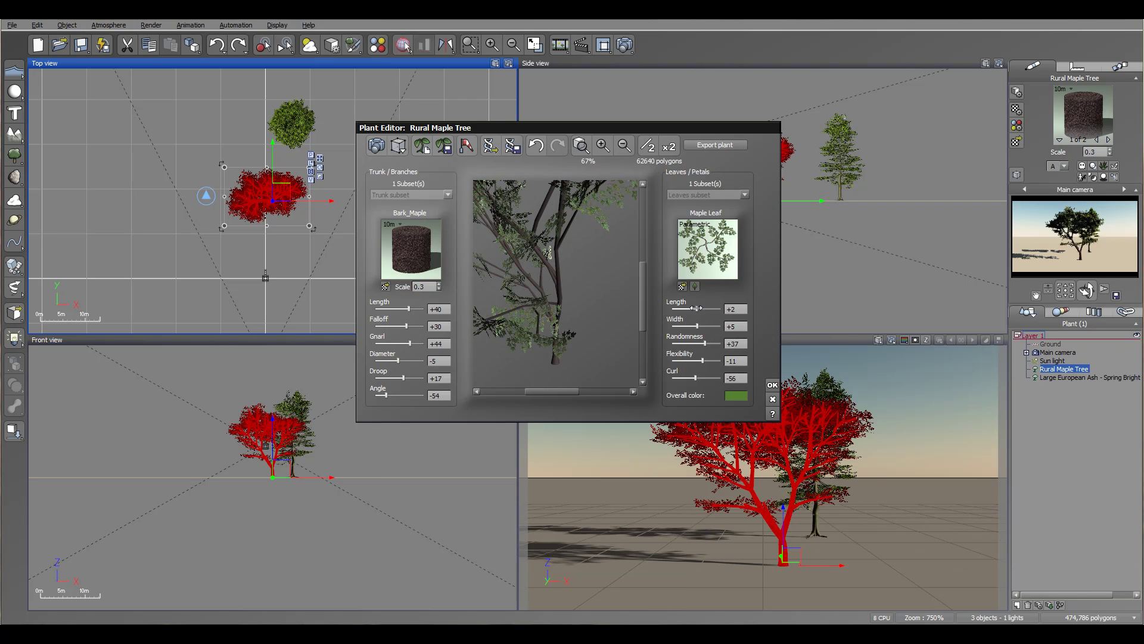
click(745, 311)
text(0)
key(Tab)
text(0)
key(Return)
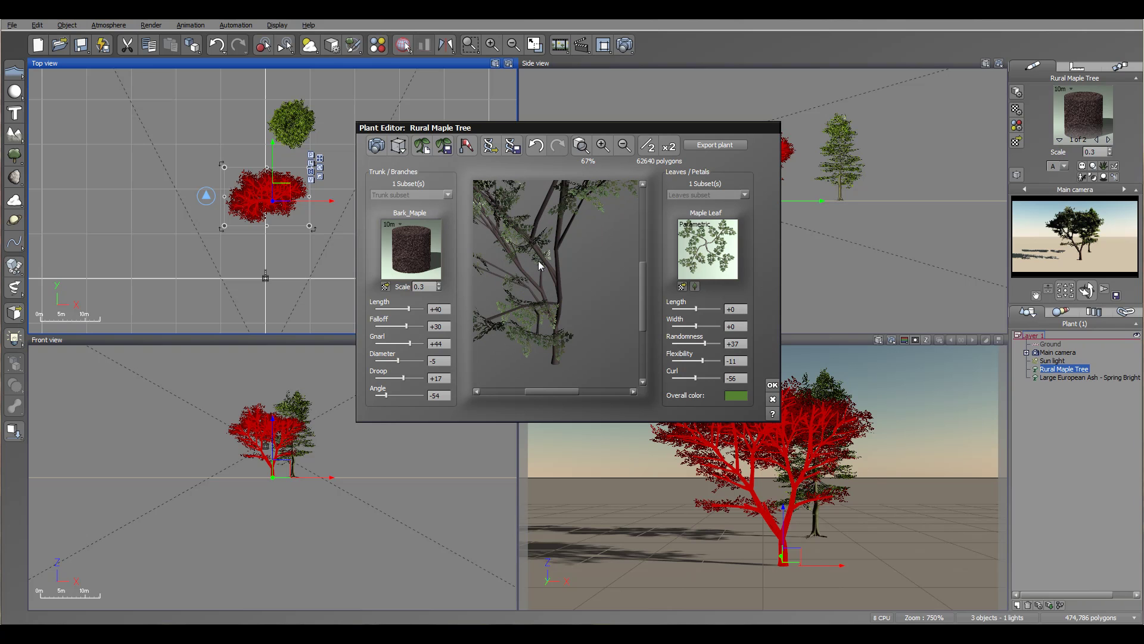
drag(529, 241, 614, 287)
drag(534, 285, 567, 314)
drag(567, 218, 570, 266)
right_drag(570, 265, 600, 278)
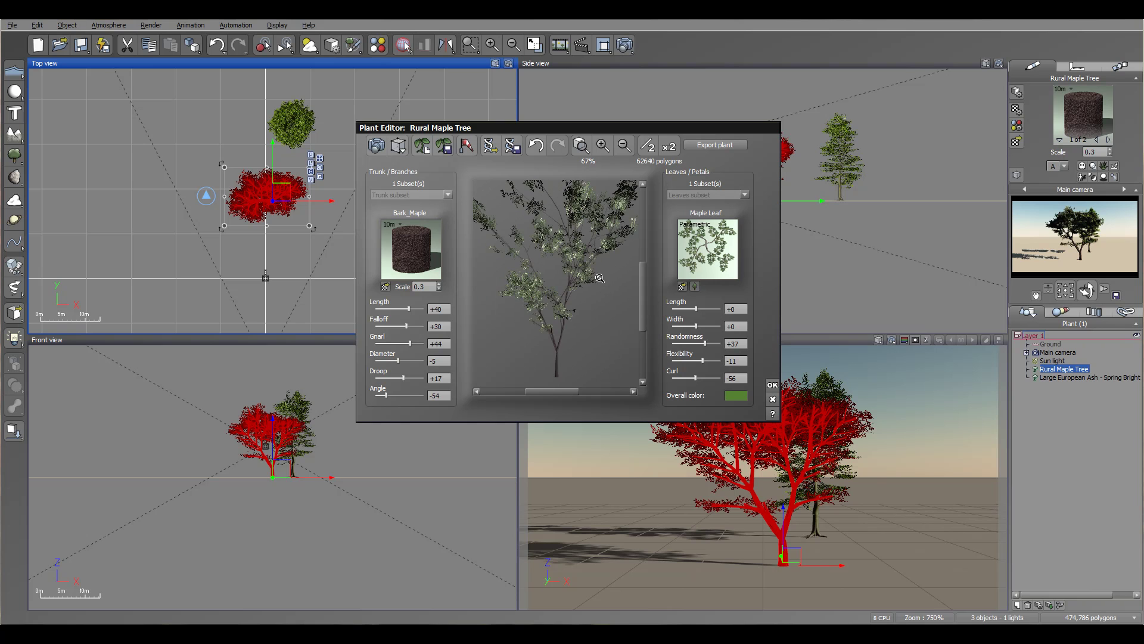
drag(542, 210, 592, 242)
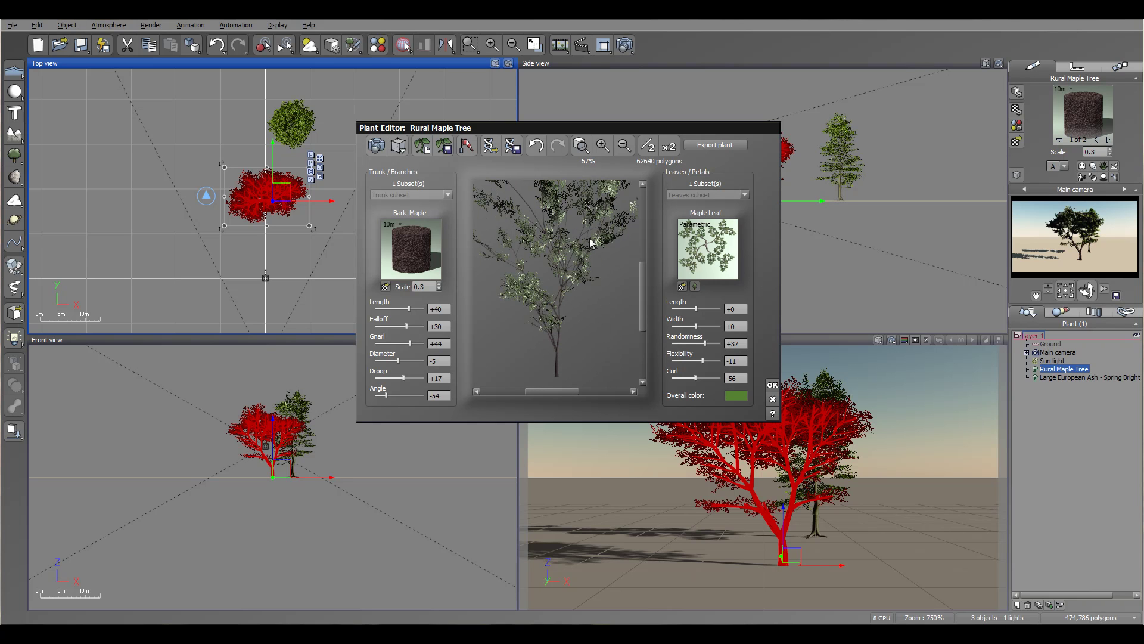
Step: Preview the Leaves and PlumLeafs material files as replacements for the Maple Leaf material, and close the material editor without loading either
double_click(711, 250)
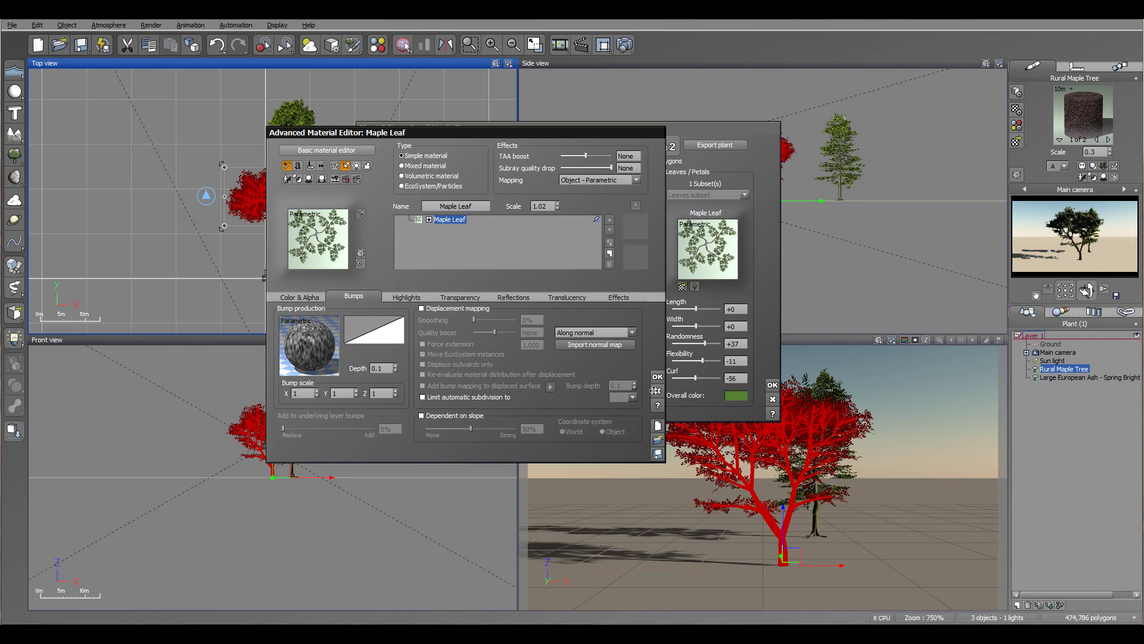
double_click(324, 247)
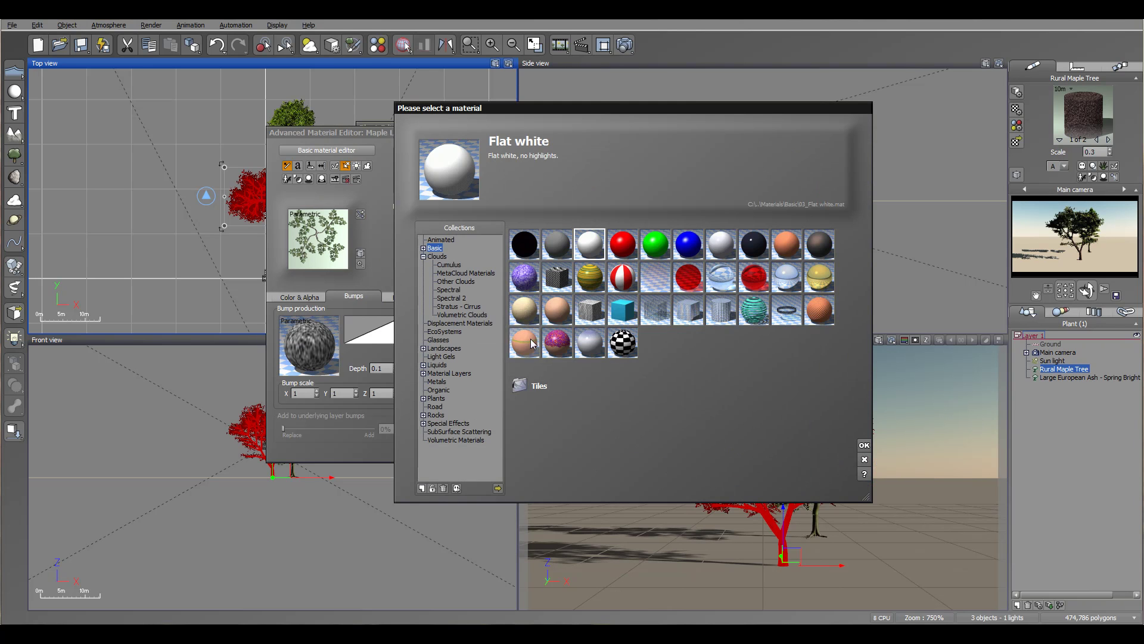
click(502, 485)
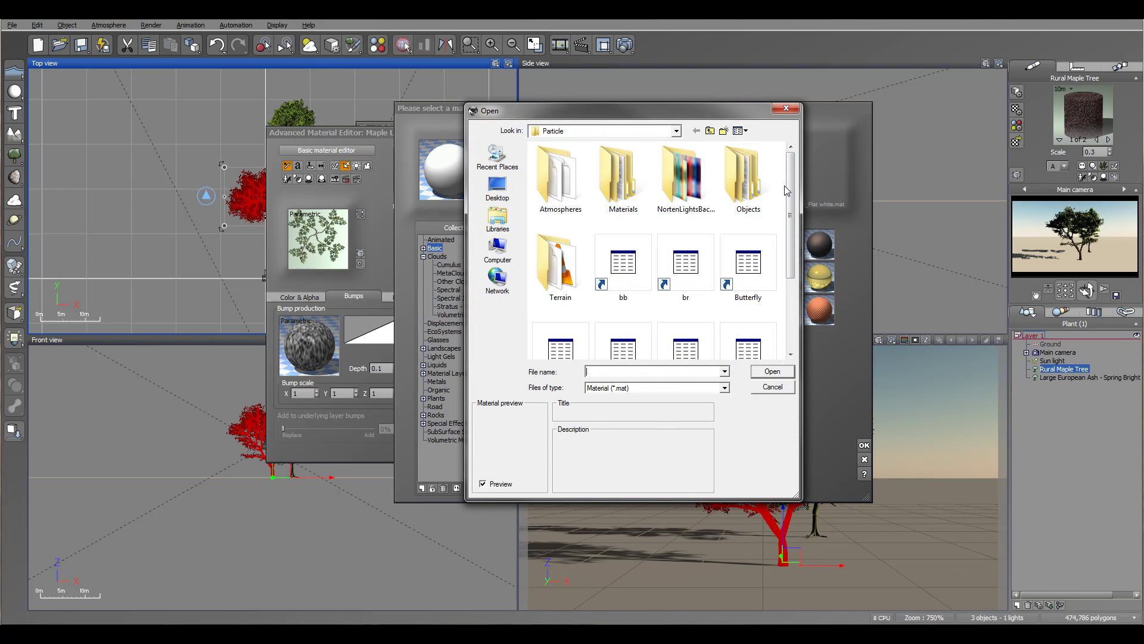
drag(793, 192, 789, 268)
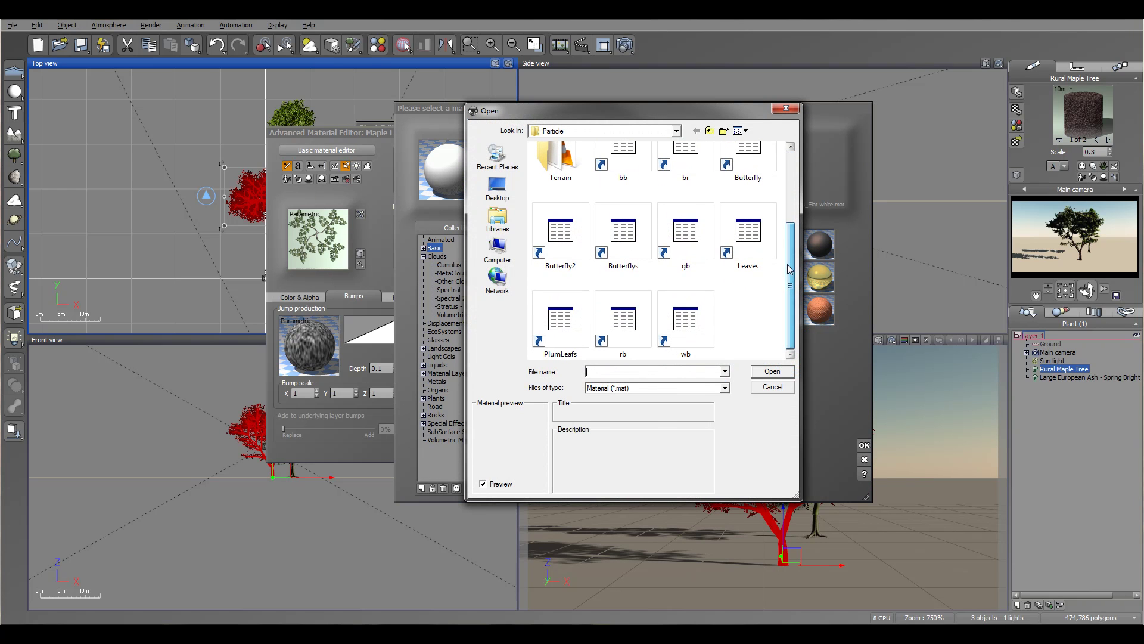
click(748, 239)
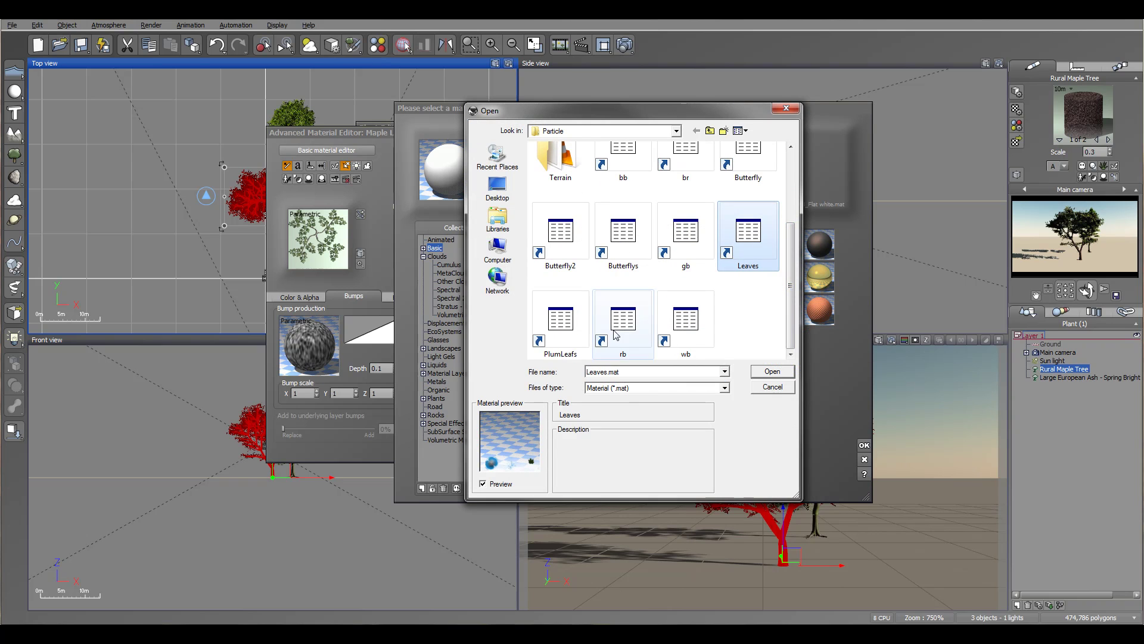
click(559, 322)
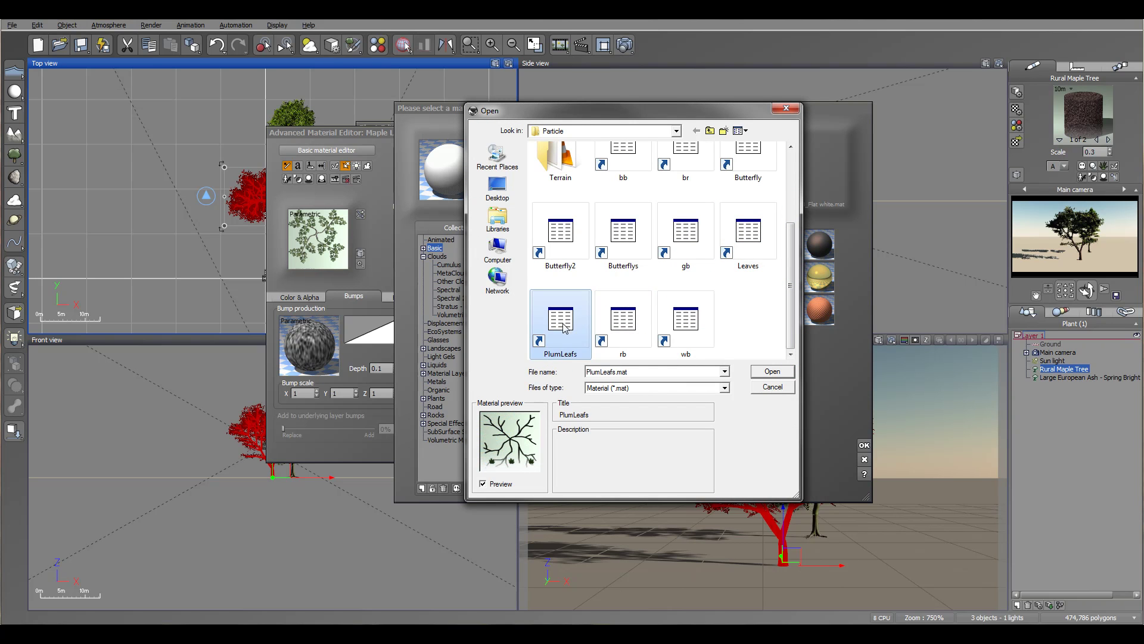
click(772, 387)
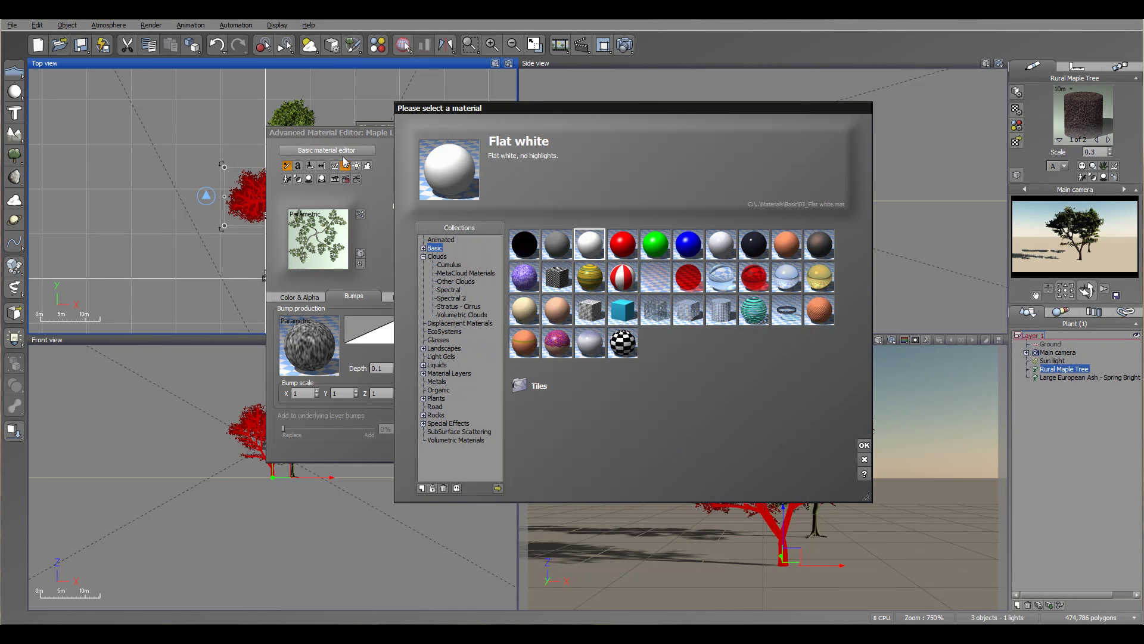
click(864, 459)
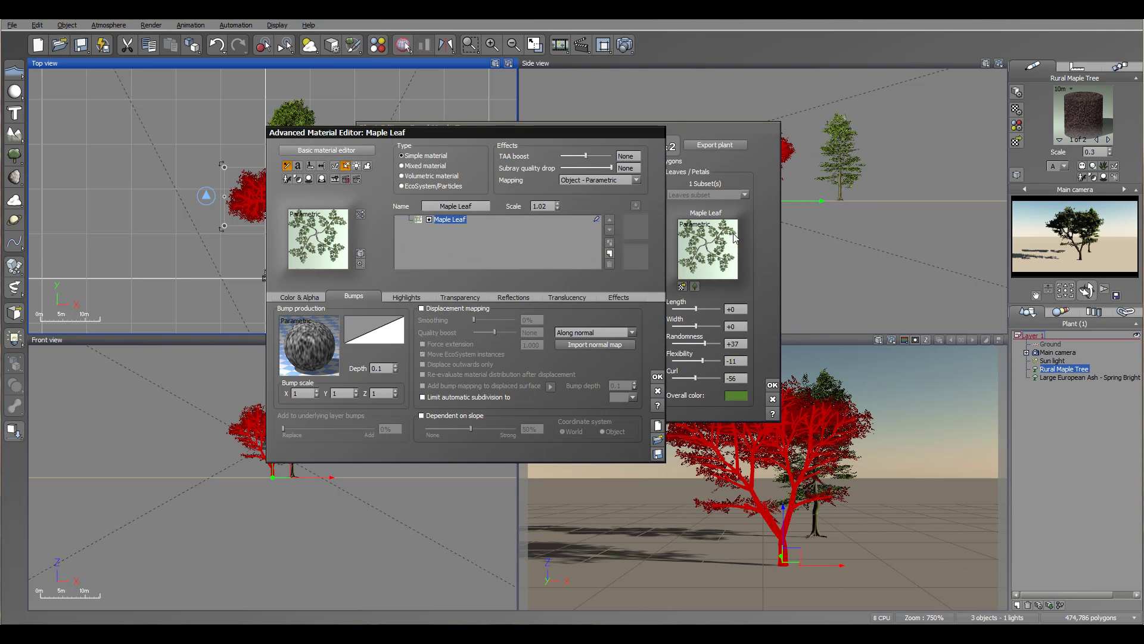
click(657, 391)
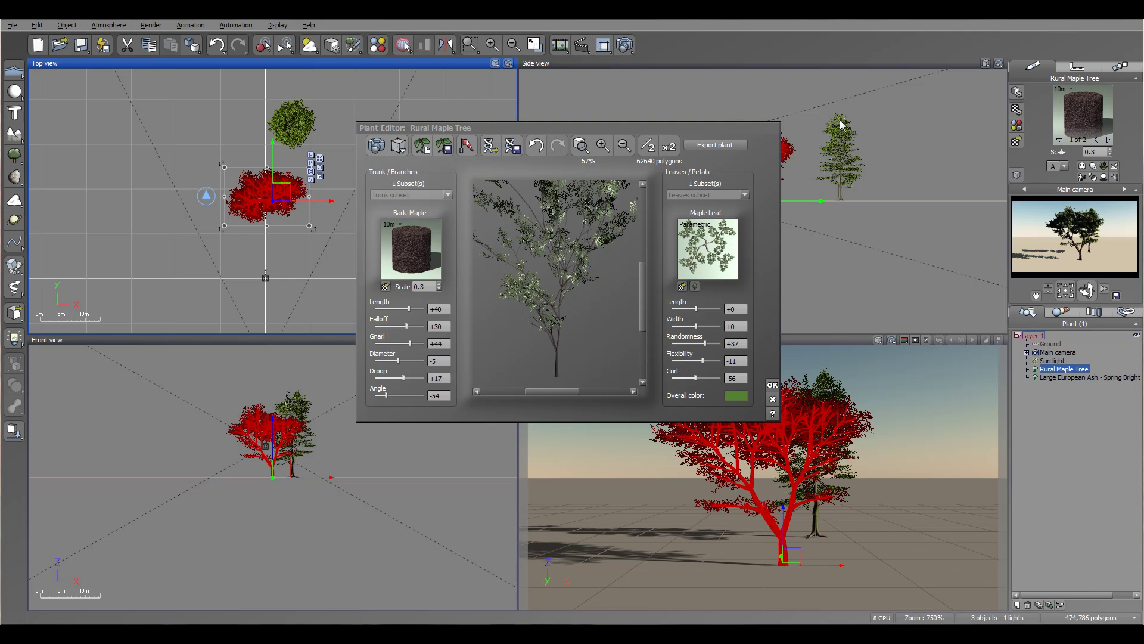
Step: Change the overall color of the maple's leaves from the color picker to an orange-brown and apply it
drag(733, 125, 668, 121)
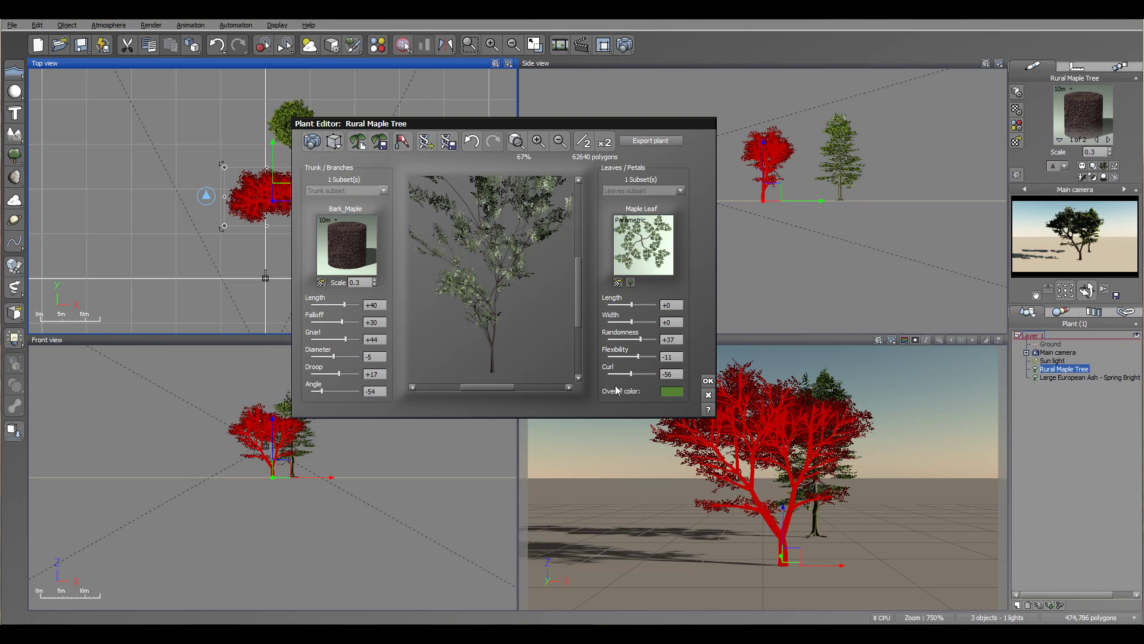
click(674, 392)
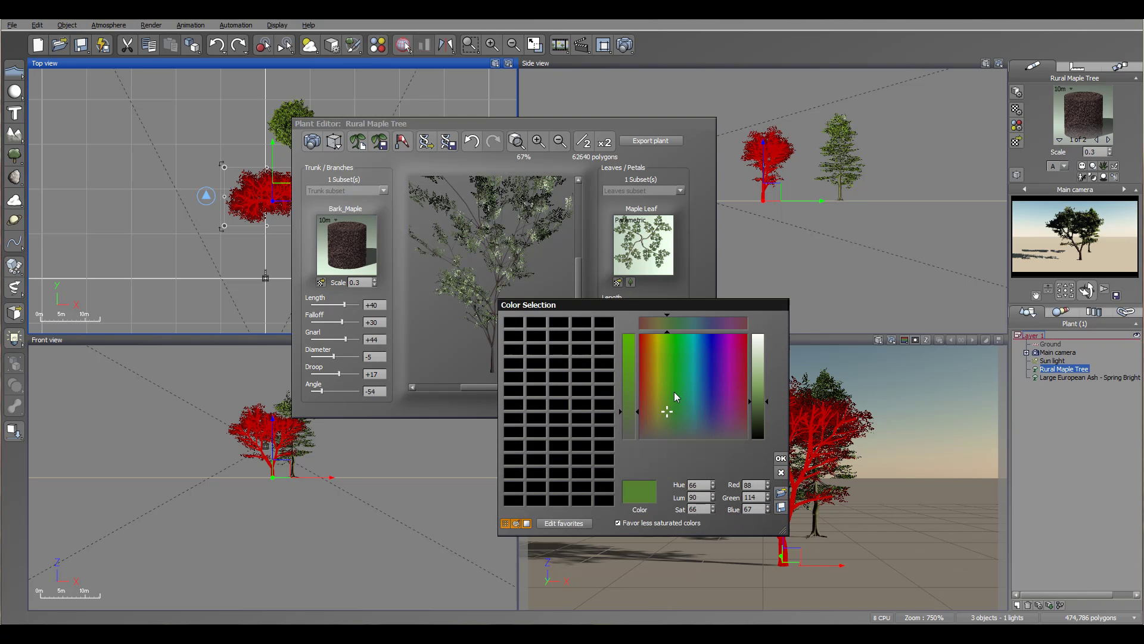
click(649, 391)
click(781, 458)
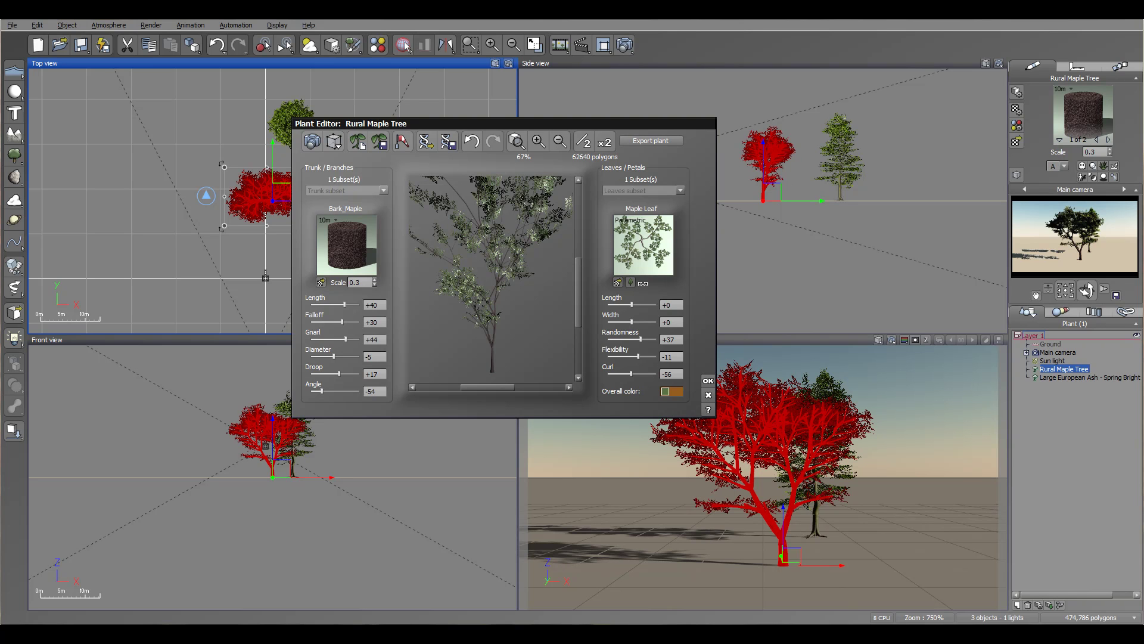
click(708, 381)
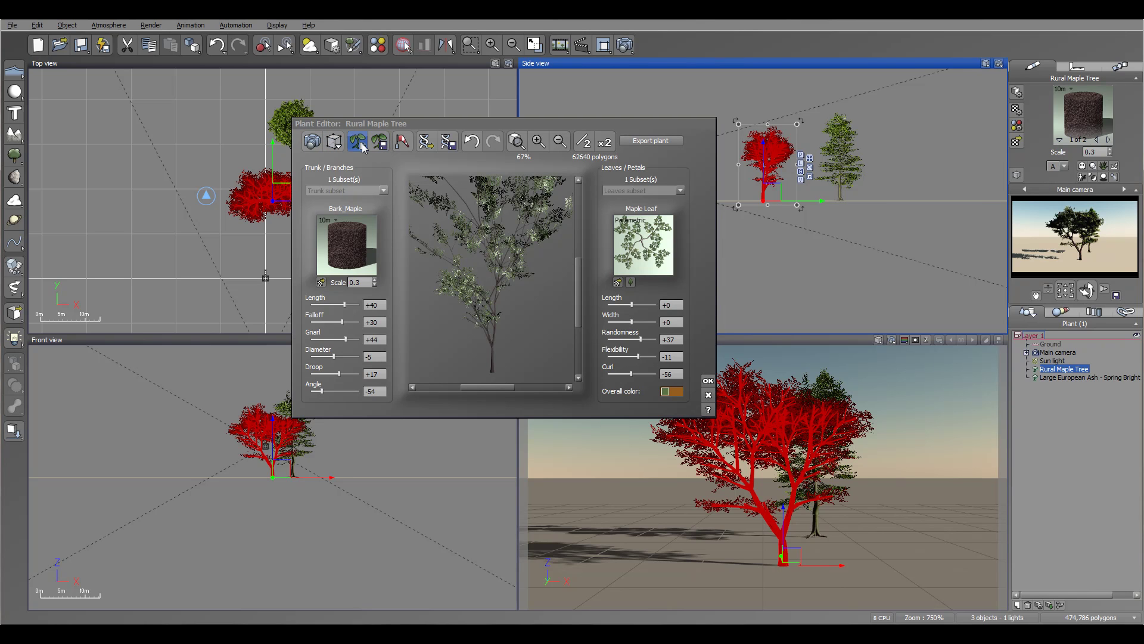
Step: Set the maple's wind response to 0.5 for overall sensitivity of trunk/branches and 1.5 for sensitivity of leaves to breeze
click(402, 147)
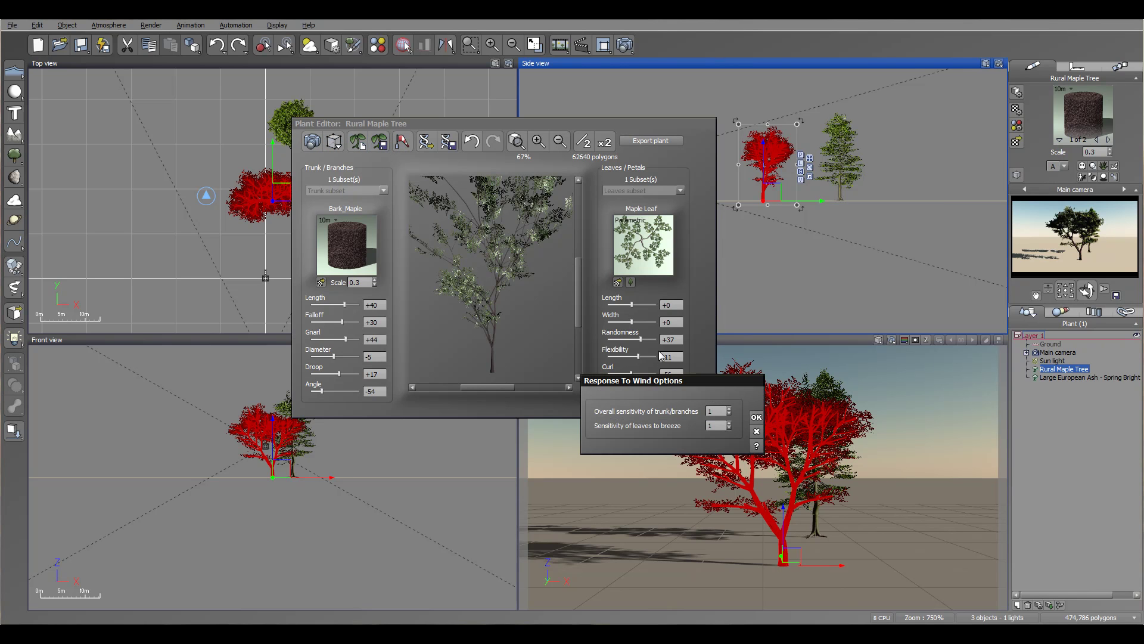
drag(663, 380, 567, 293)
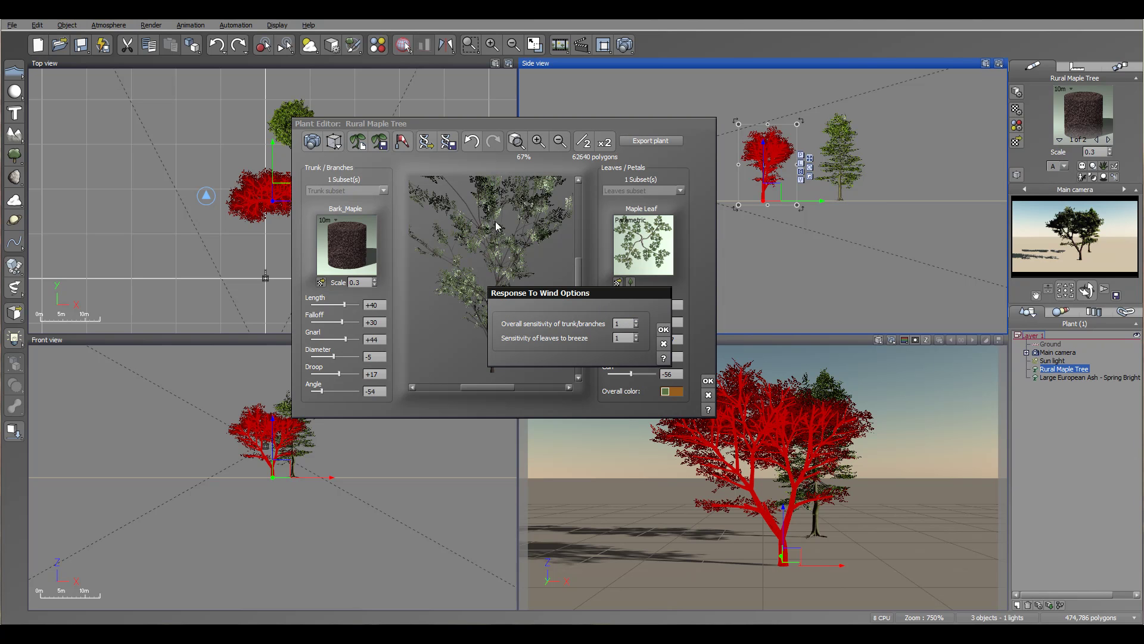
double_click(624, 323)
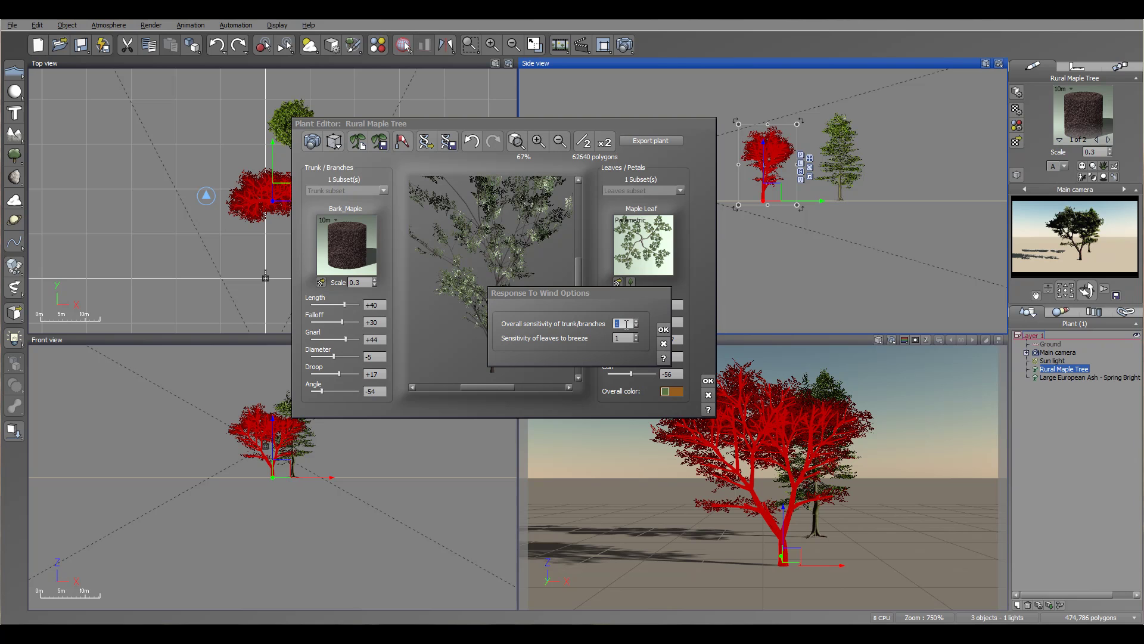
text(0.5)
double_click(628, 337)
click(581, 306)
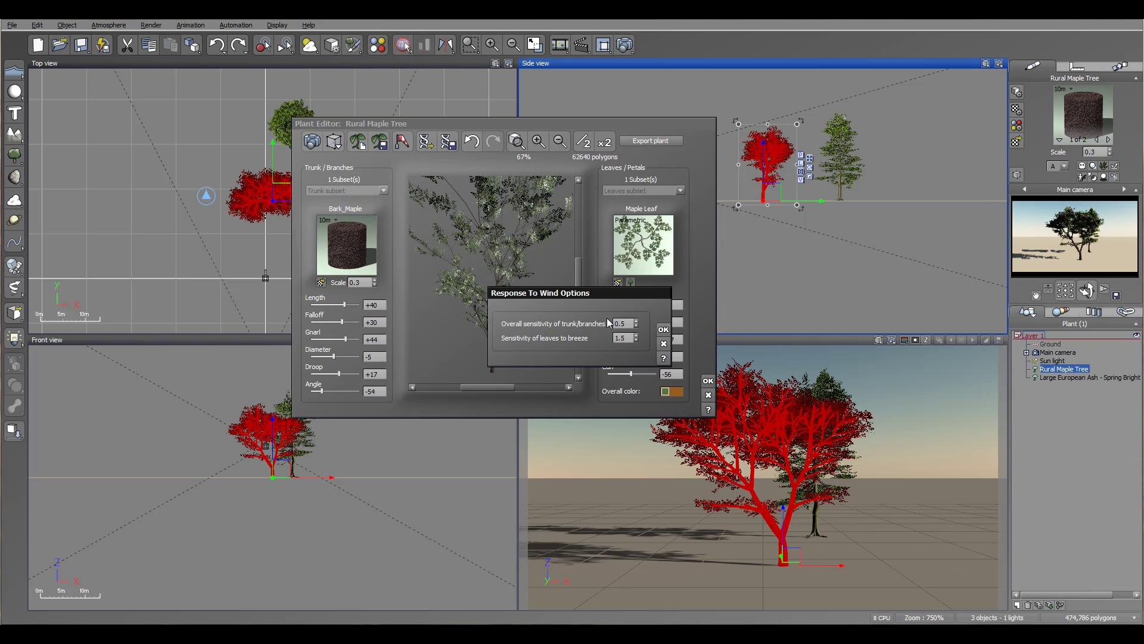
drag(574, 294, 531, 298)
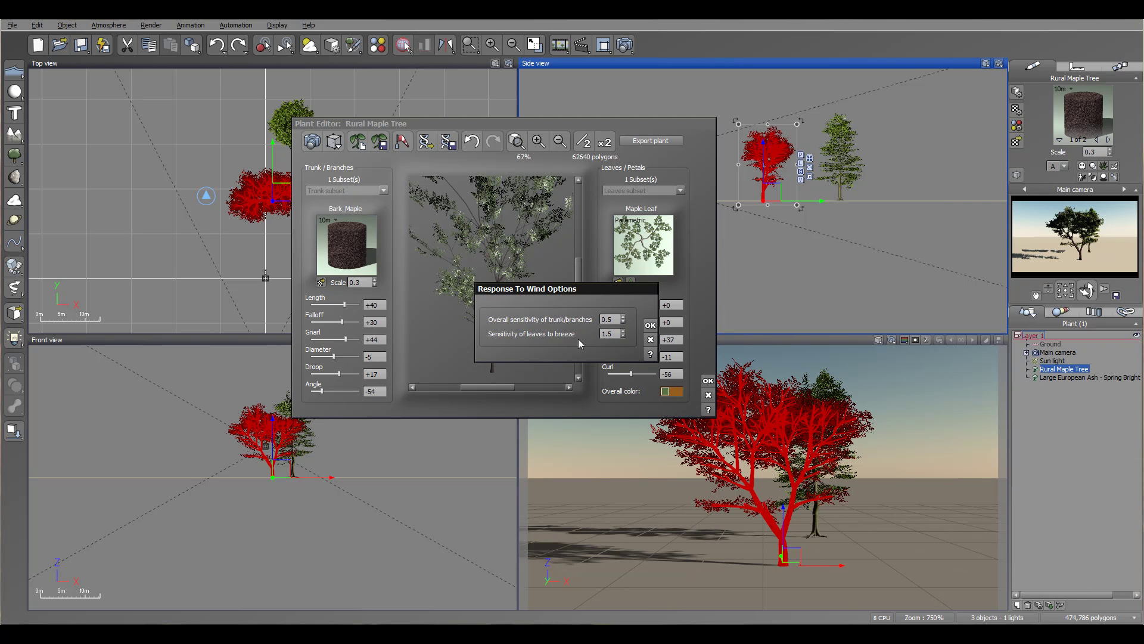
click(650, 325)
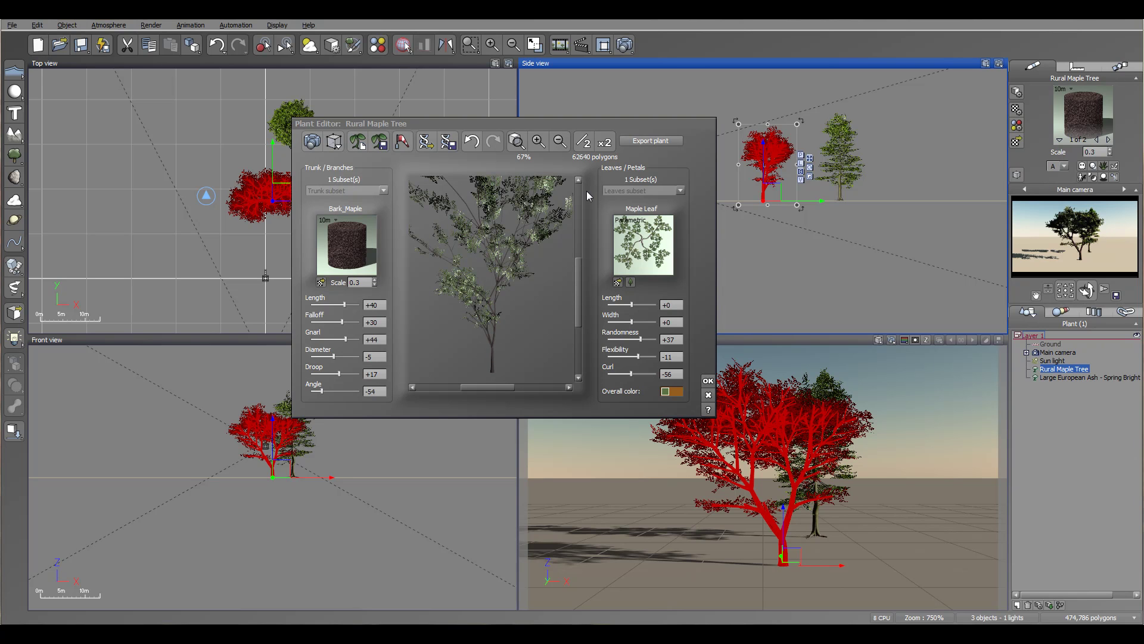
mouse_move(516, 291)
mouse_down()
mouse_move(508, 283)
mouse_move(513, 292)
mouse_up()
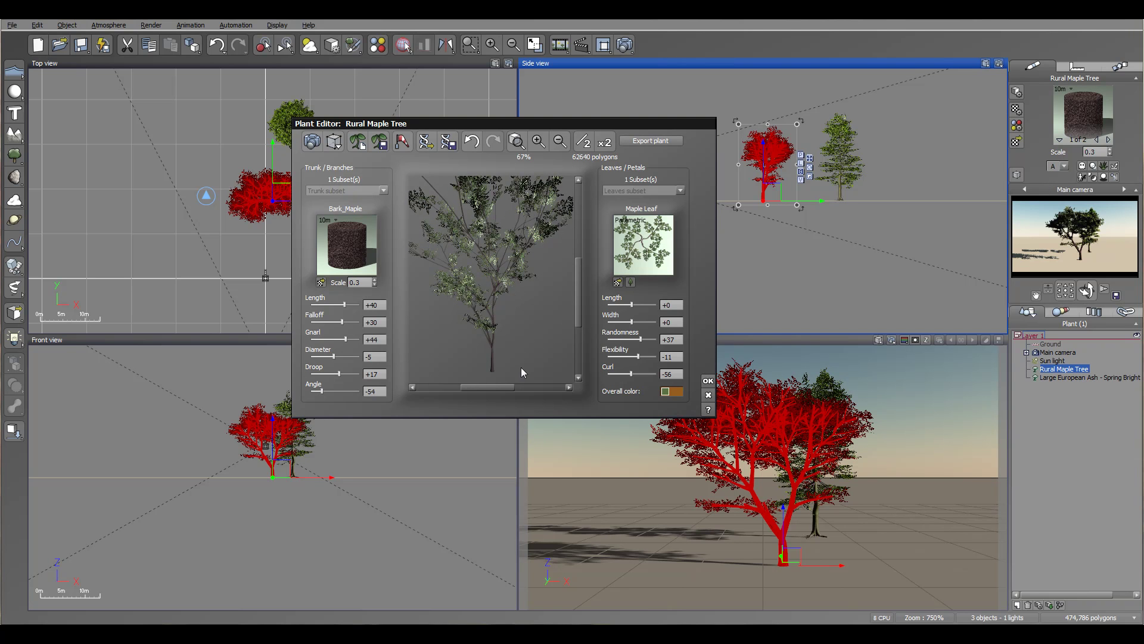